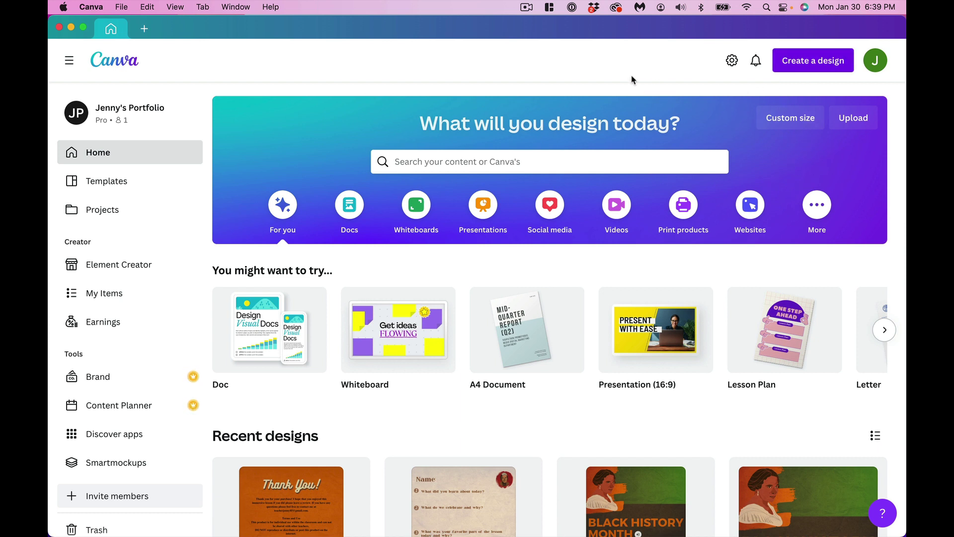
Create a custom-size blank design in inches: width 8.5, height 11
click(829, 66)
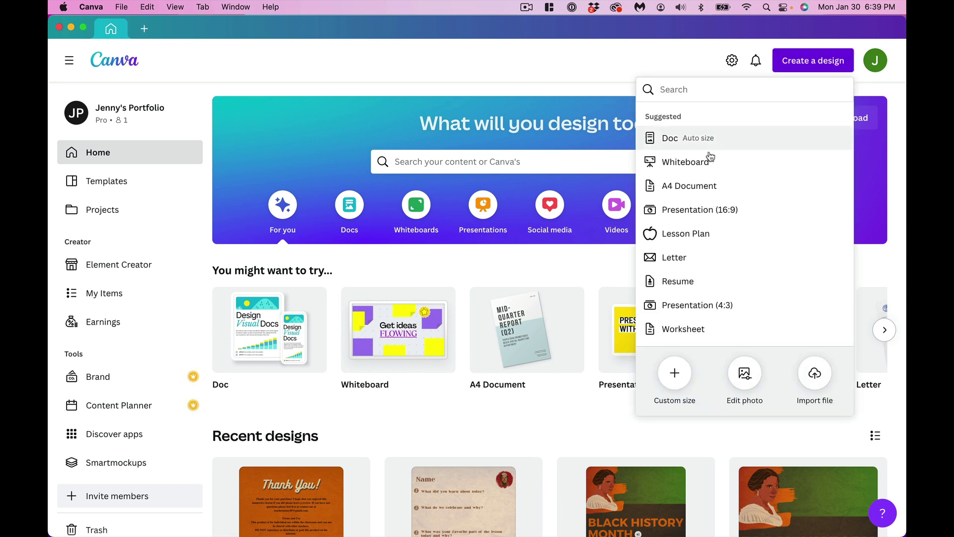
click(674, 380)
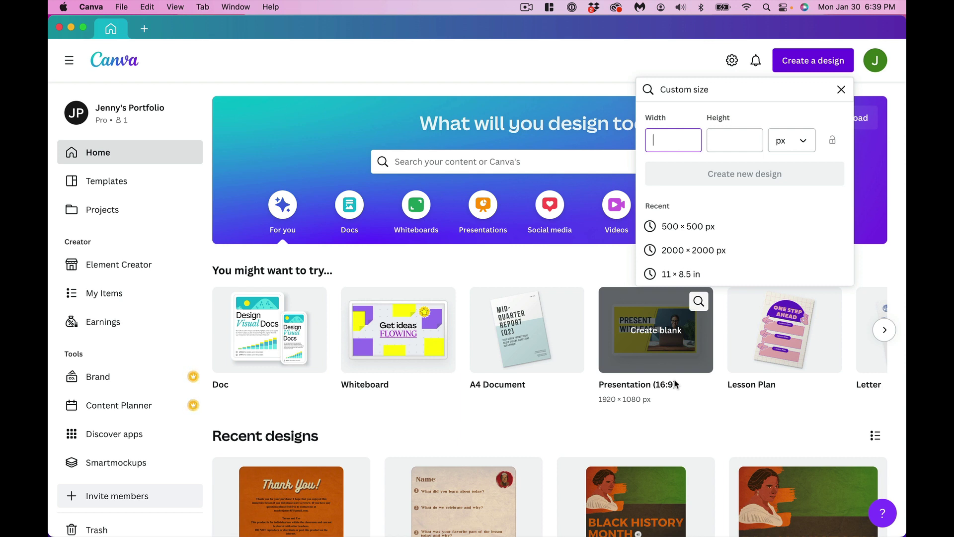
click(790, 141)
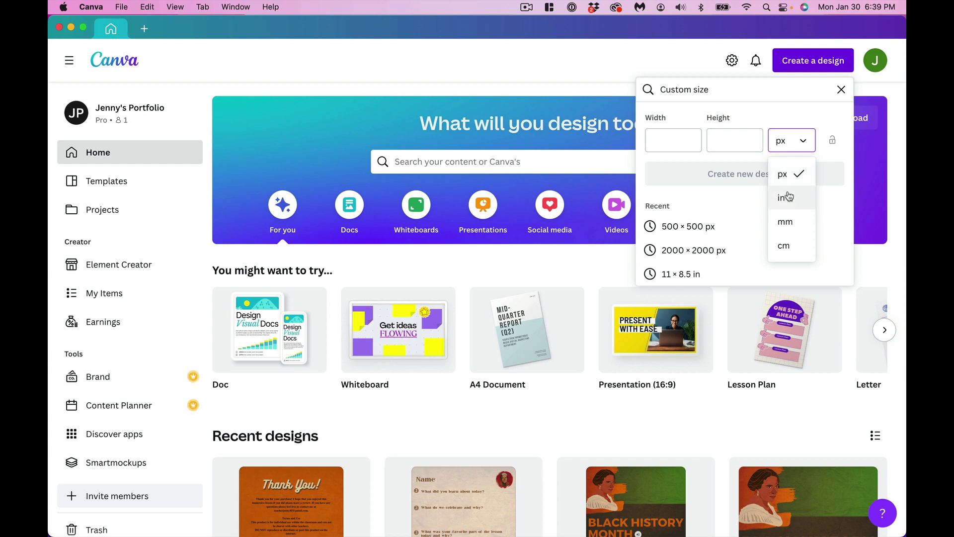
click(786, 198)
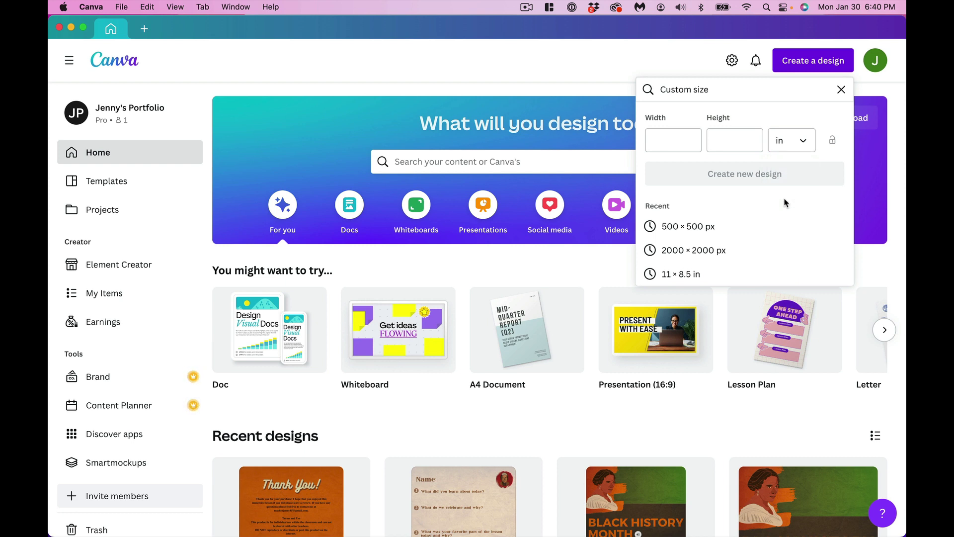
click(668, 137)
text(8.5)
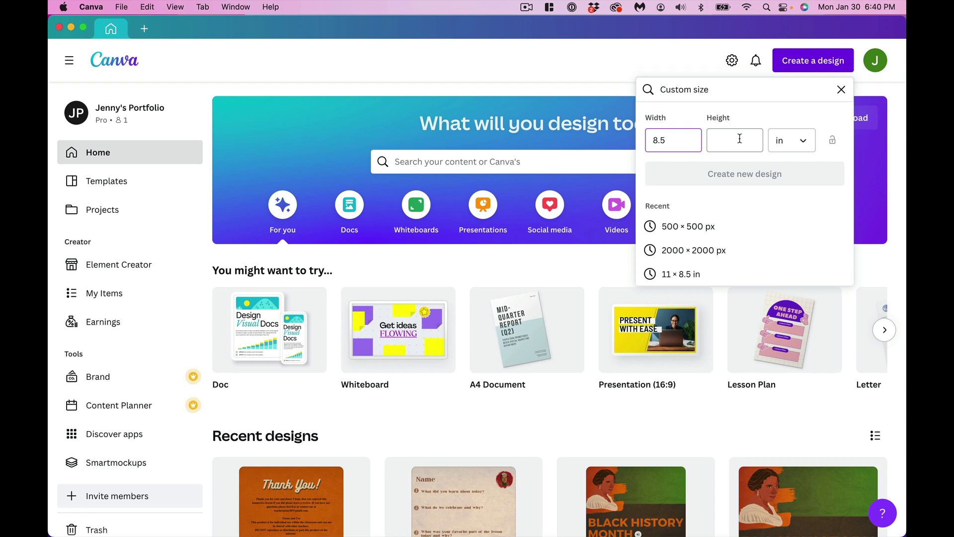
click(739, 140)
text(11)
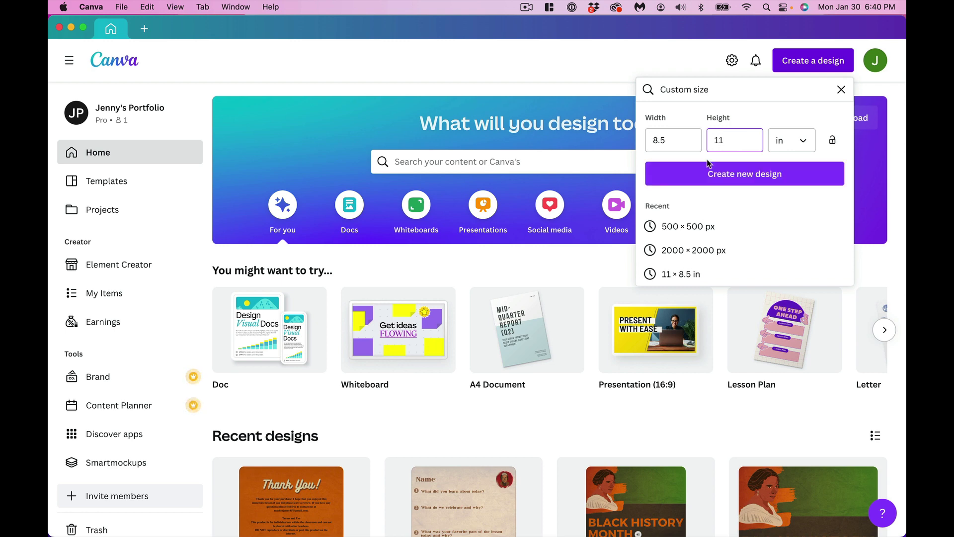
click(665, 173)
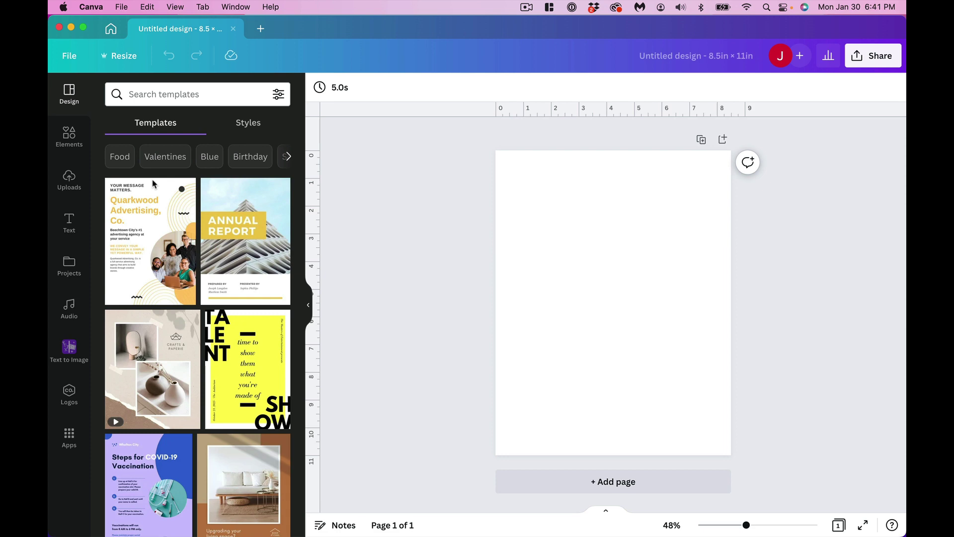
Browse the Elements and Uploads panels, then bring up the Text panel's heading options
scroll(136, 378, down, 2)
scroll(136, 378, down, 6)
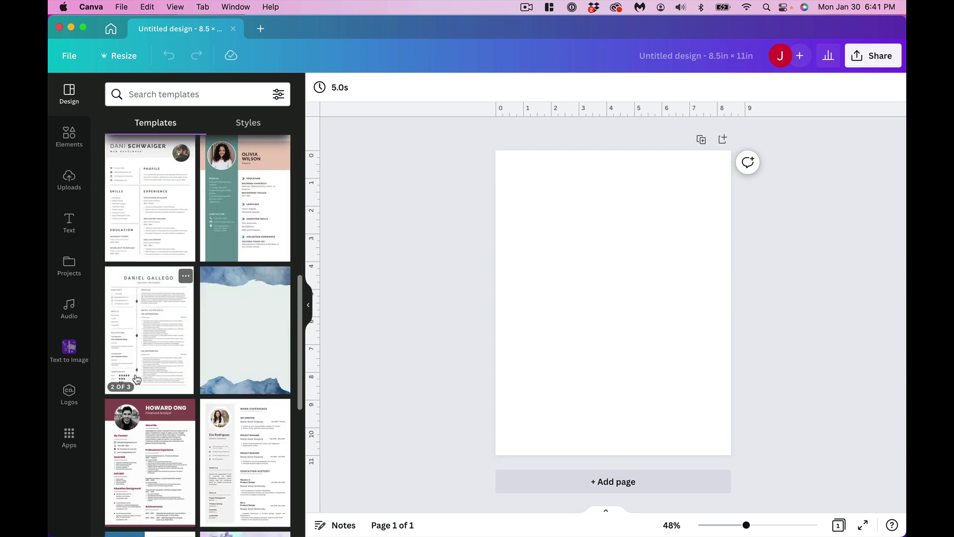
click(69, 147)
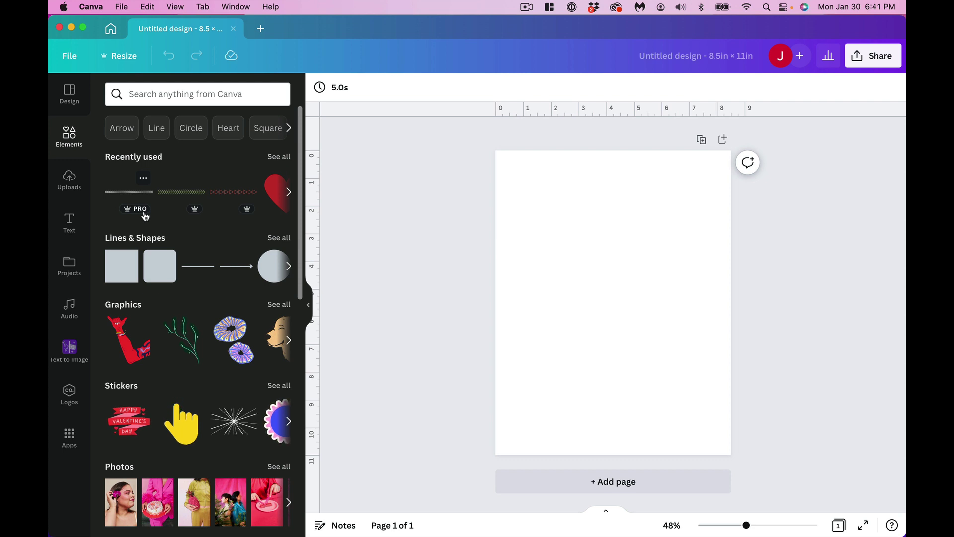
click(70, 180)
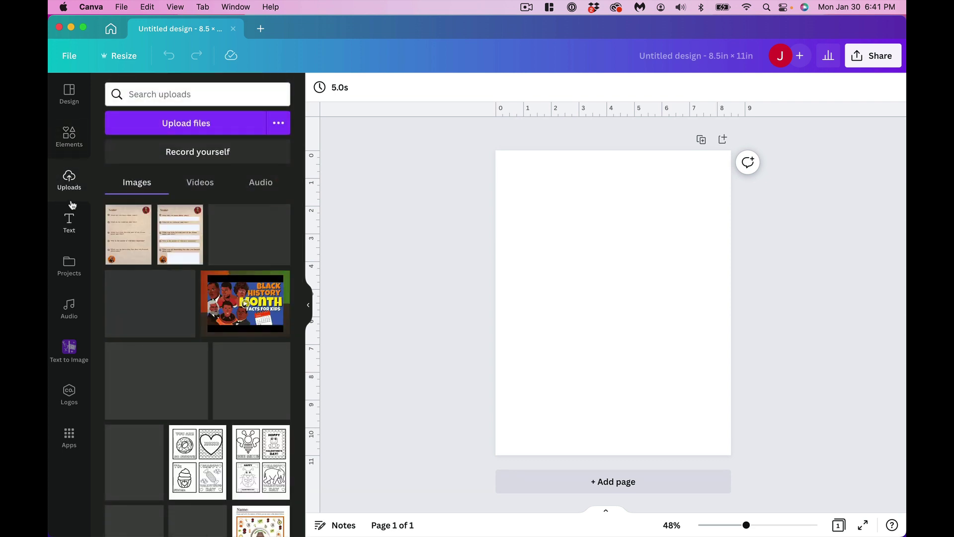
click(64, 235)
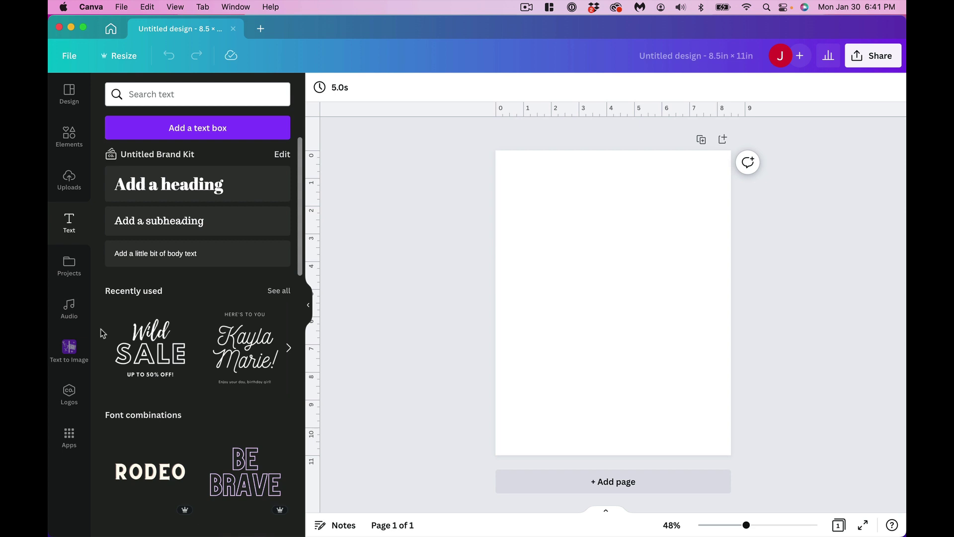
click(200, 185)
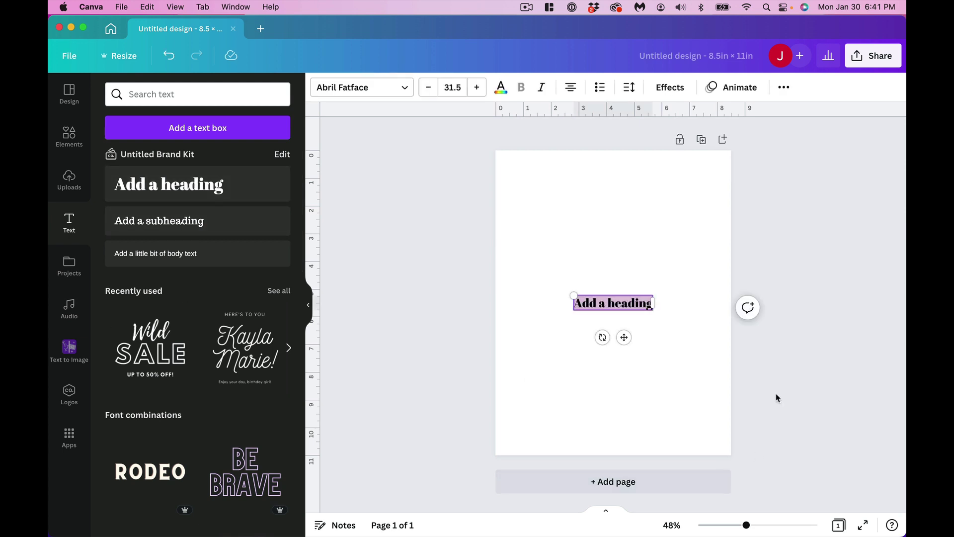
key(BackSpace)
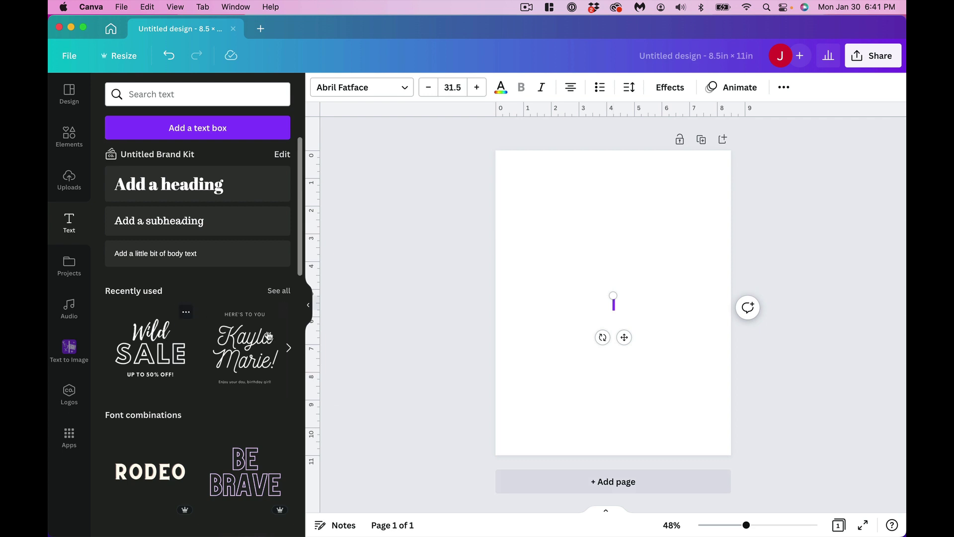
click(159, 361)
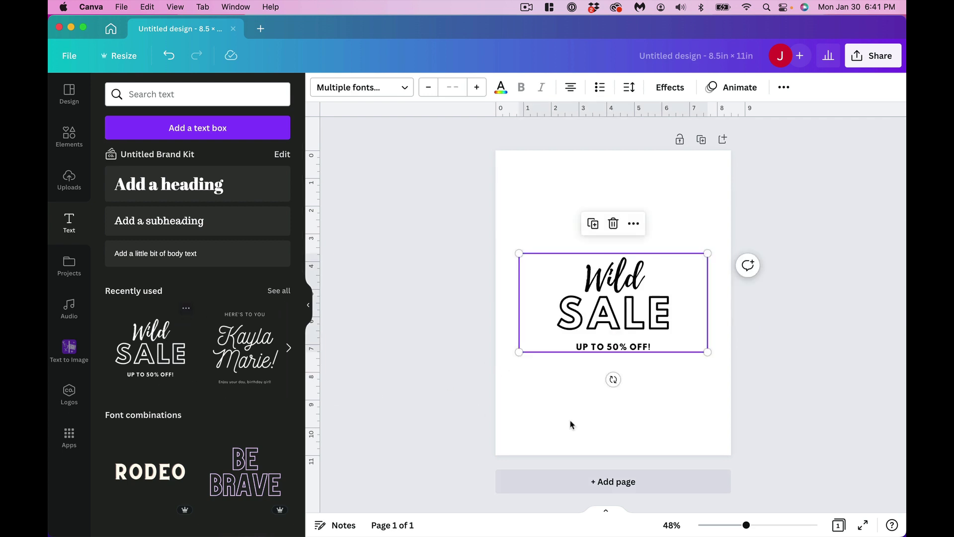
click(658, 420)
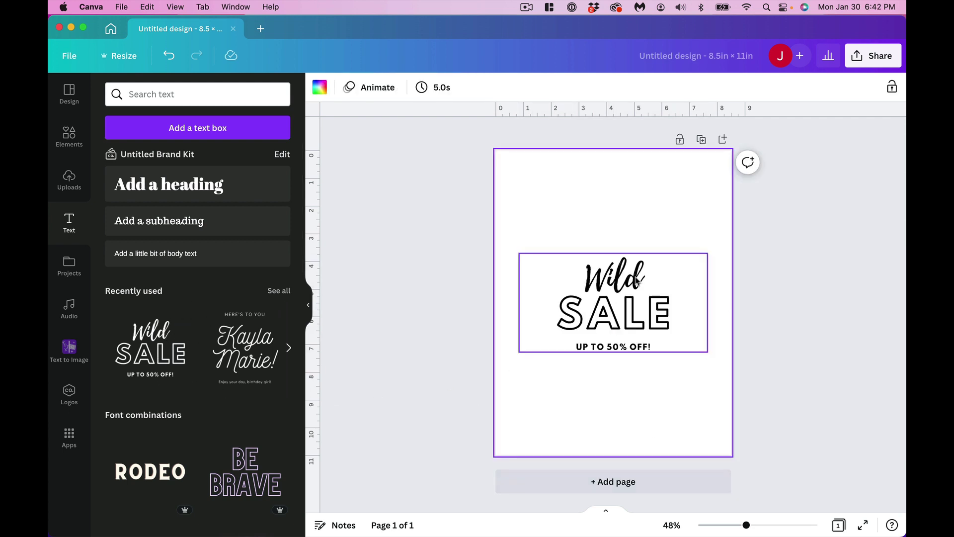
click(630, 292)
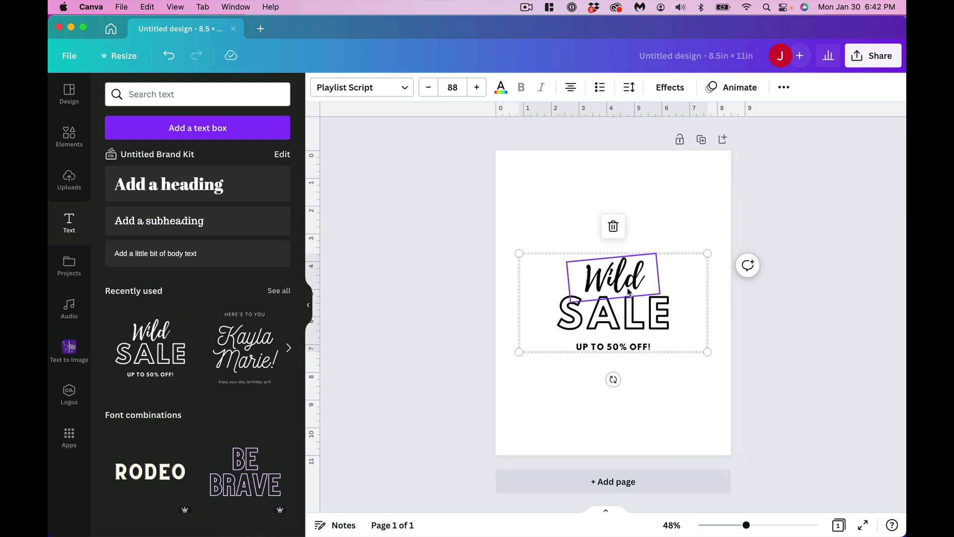
click(783, 89)
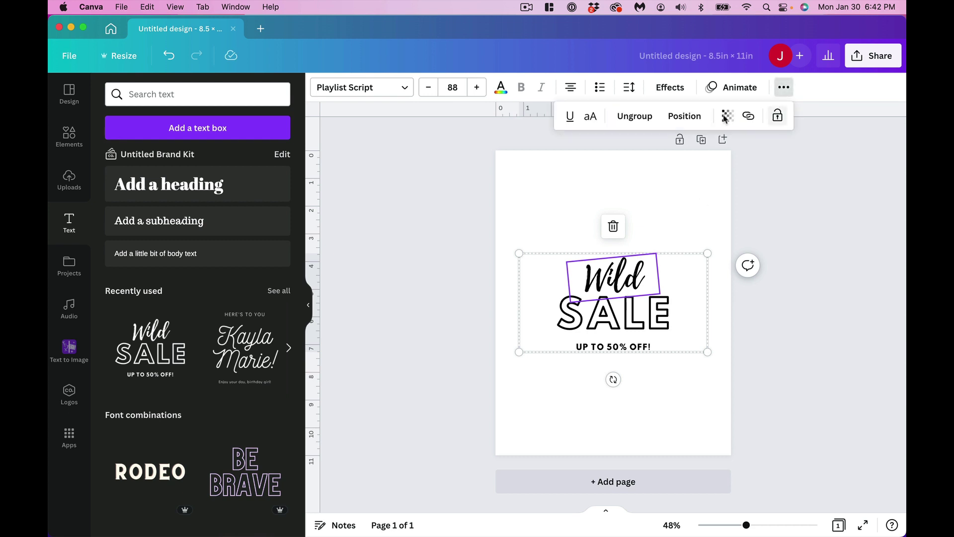
click(636, 117)
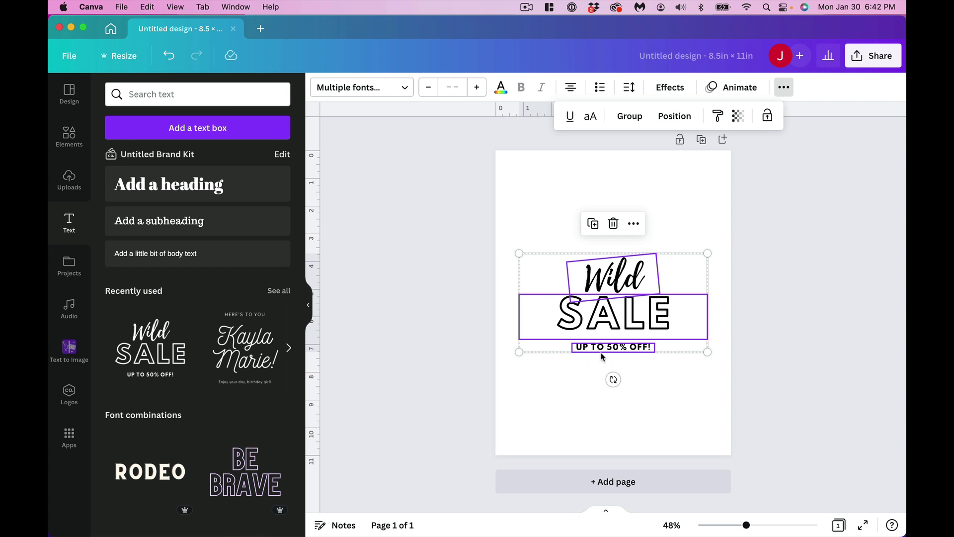
click(593, 223)
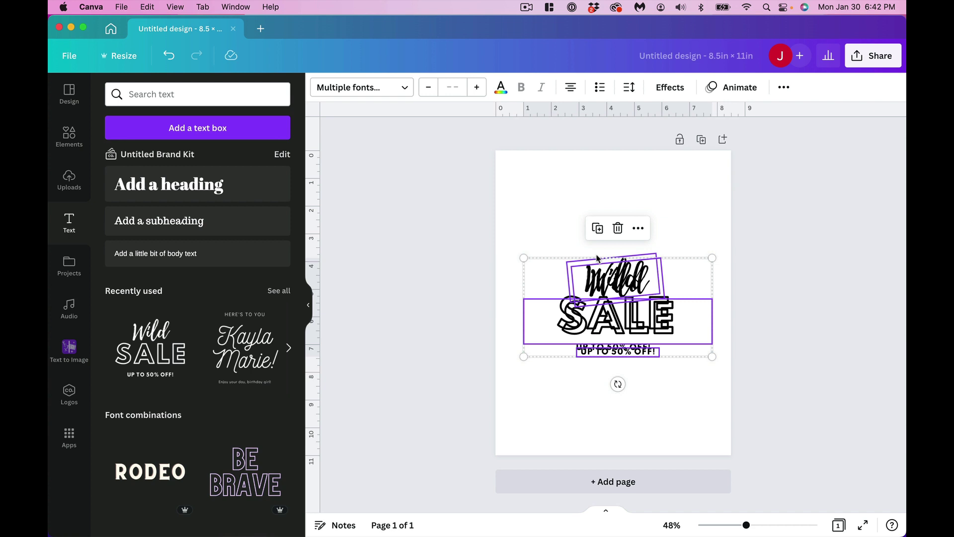
key(super+z)
click(566, 214)
click(585, 272)
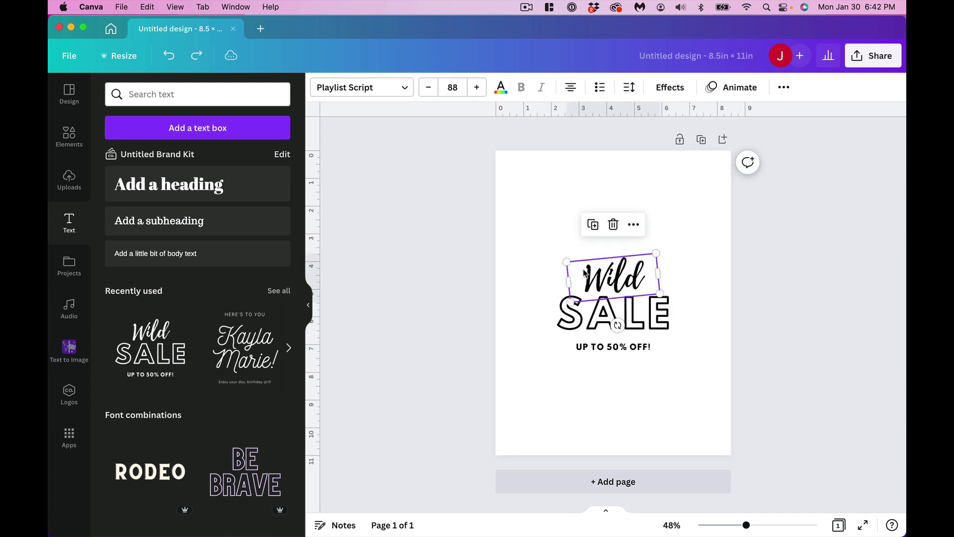
mouse_move(584, 272)
mouse_down()
mouse_move(582, 195)
mouse_move(583, 269)
mouse_up()
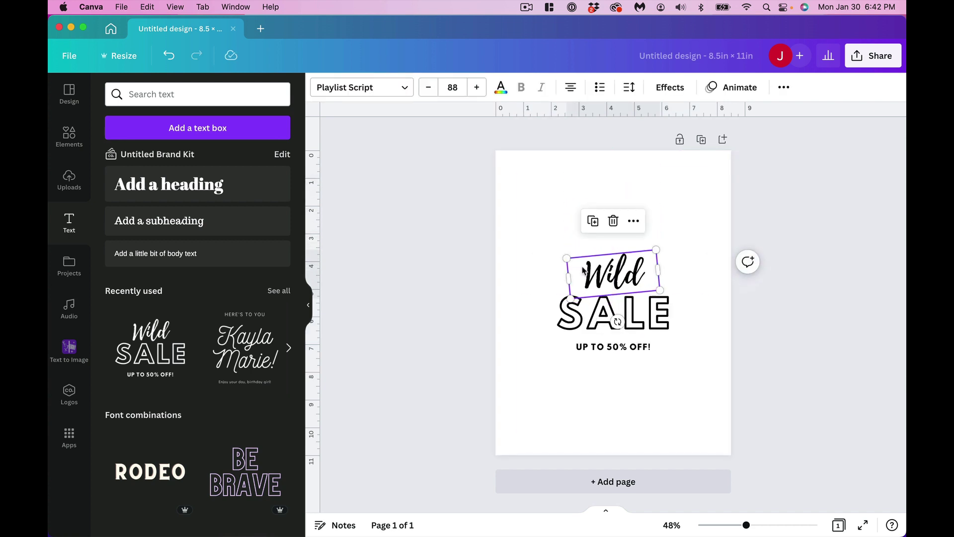
click(584, 396)
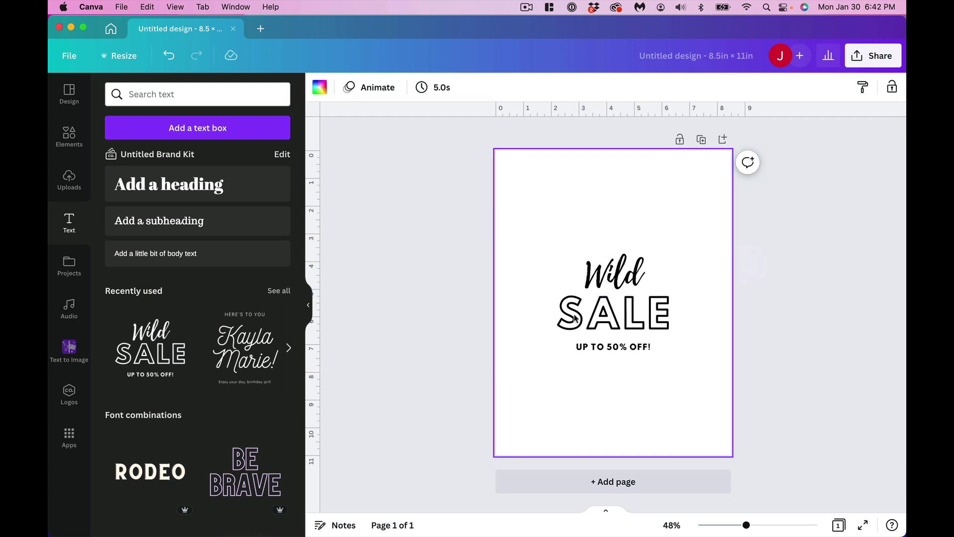
drag(536, 226, 694, 381)
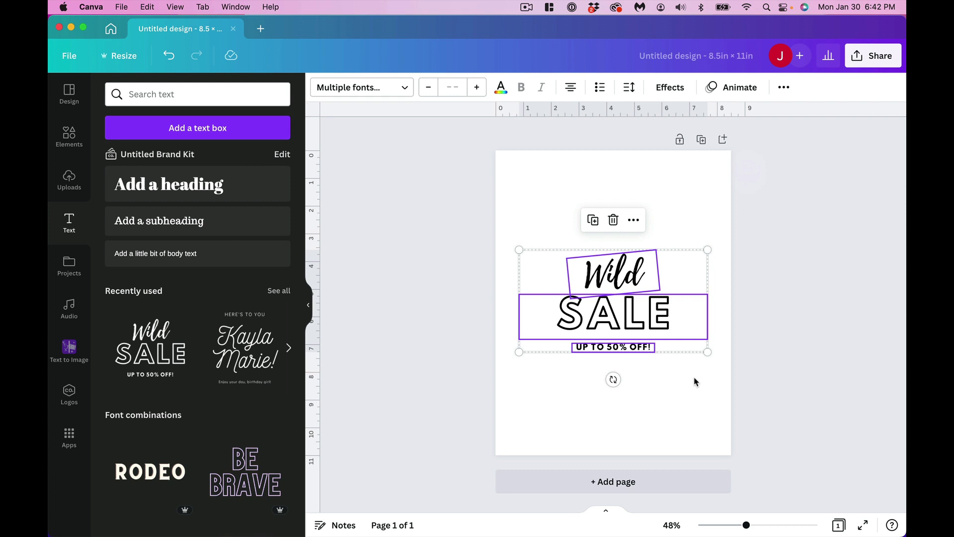
key(Delete)
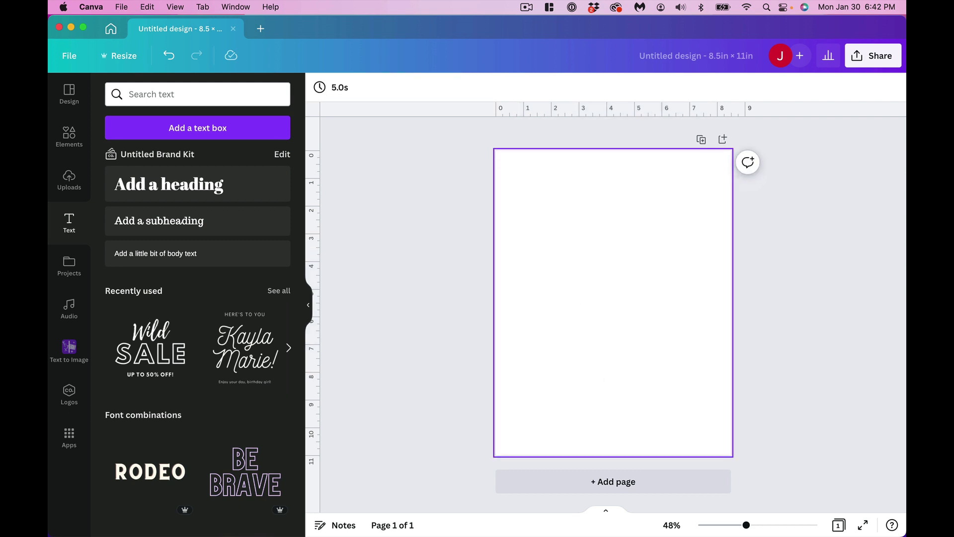
click(581, 483)
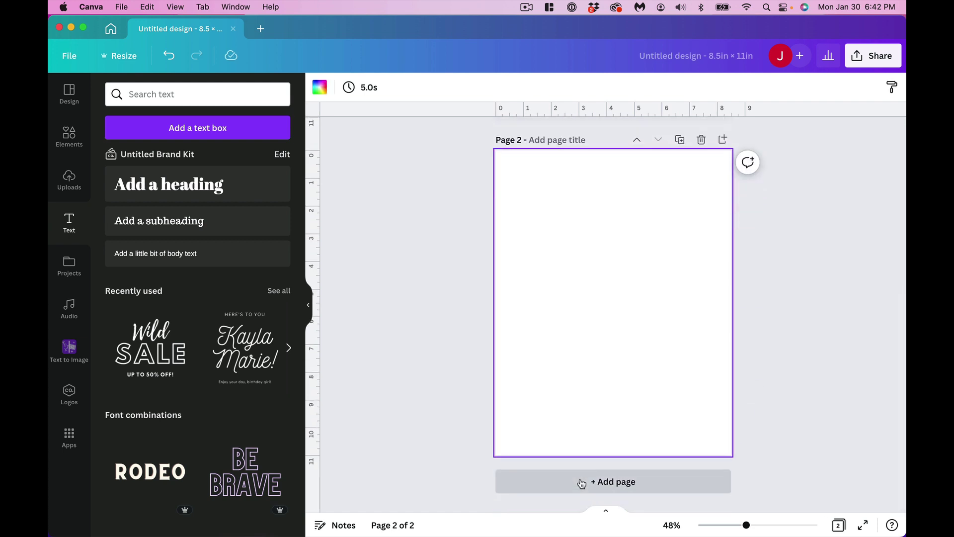
click(701, 140)
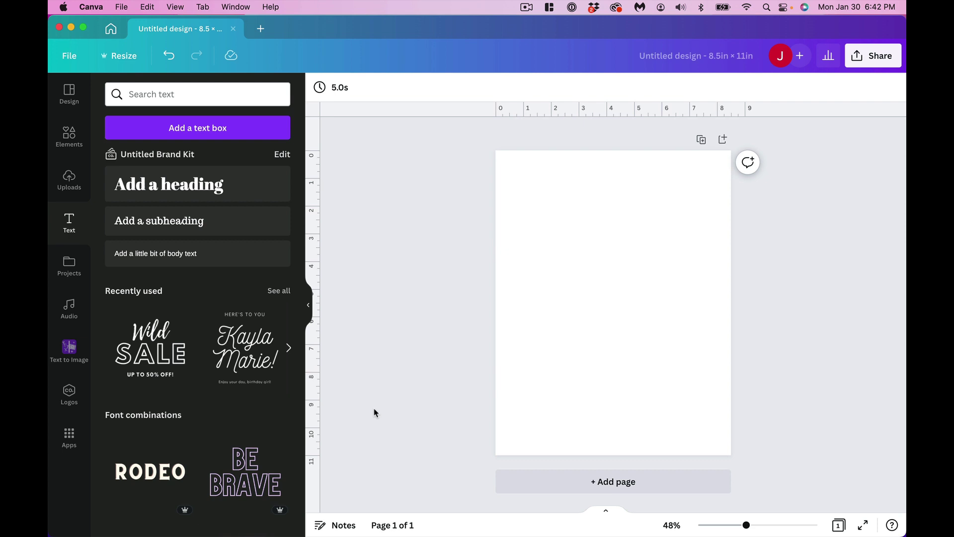
click(69, 55)
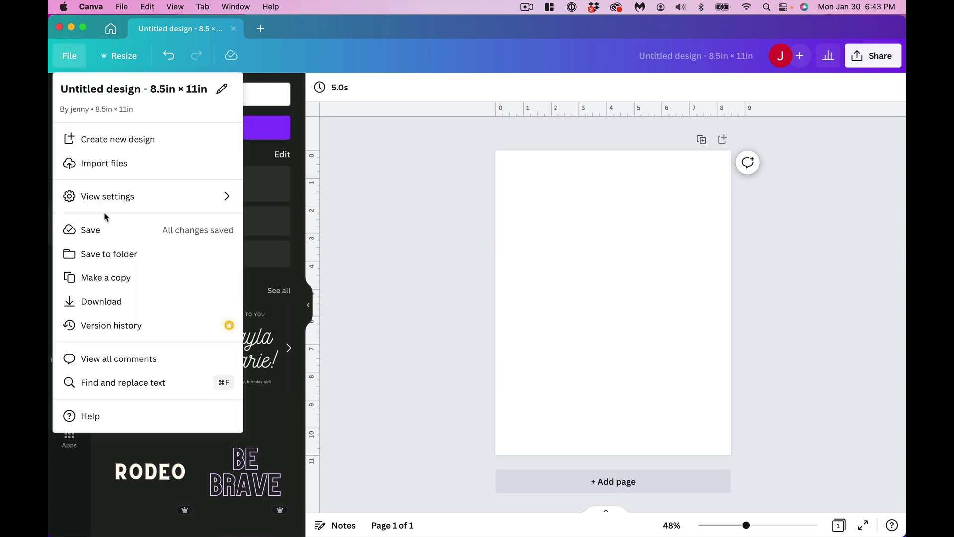
mouse_move(102, 207)
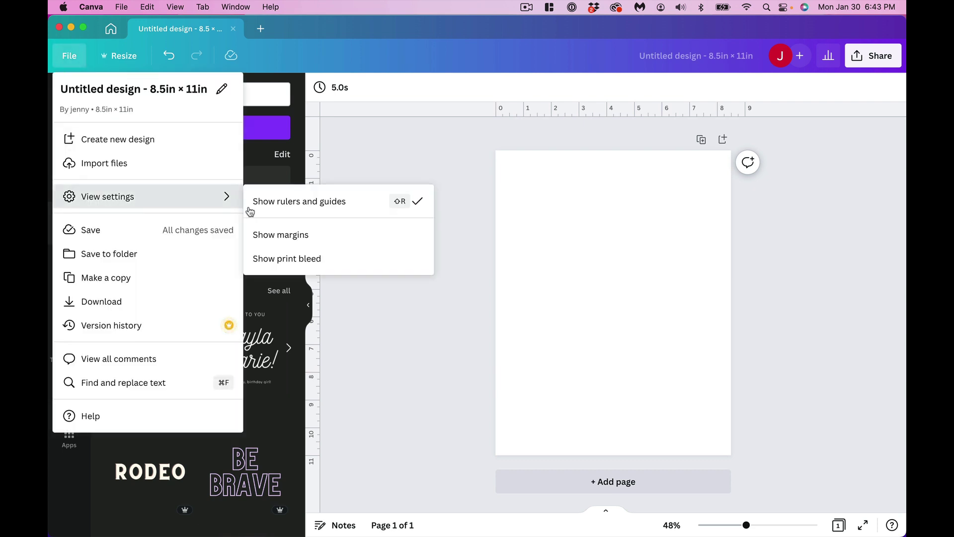
click(283, 202)
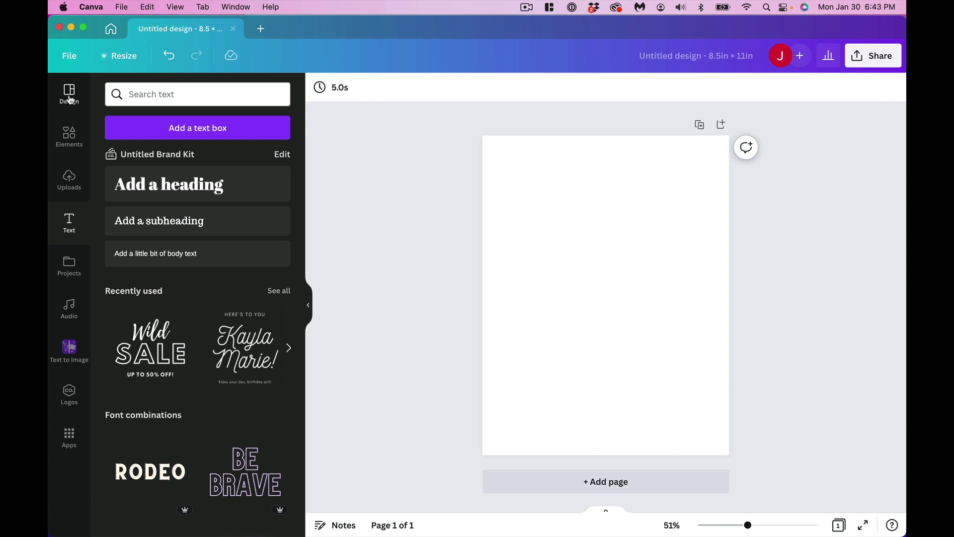
click(75, 58)
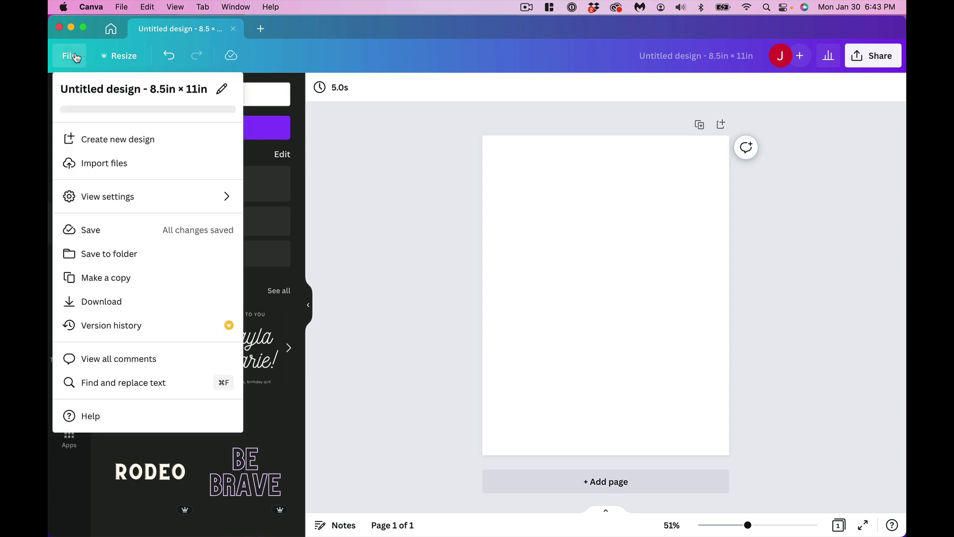
mouse_move(126, 196)
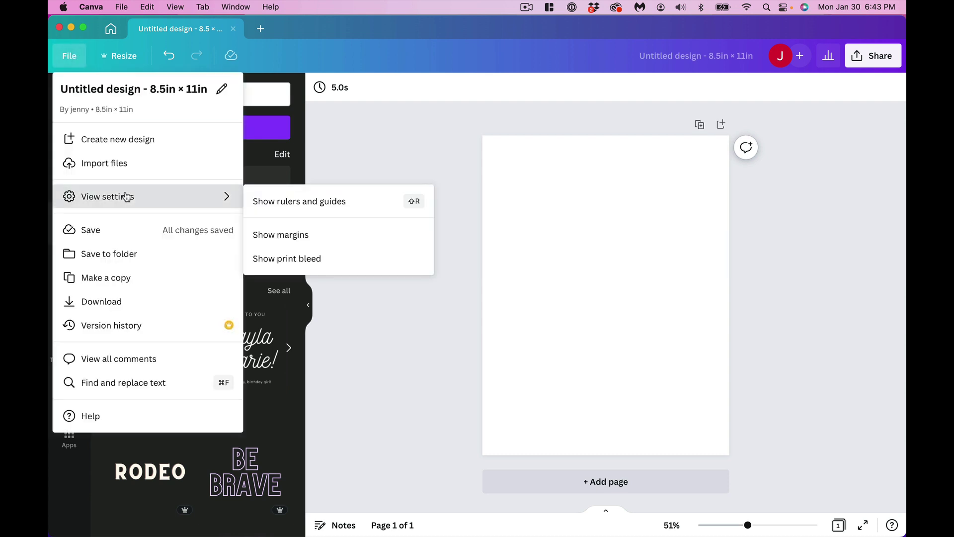
click(308, 201)
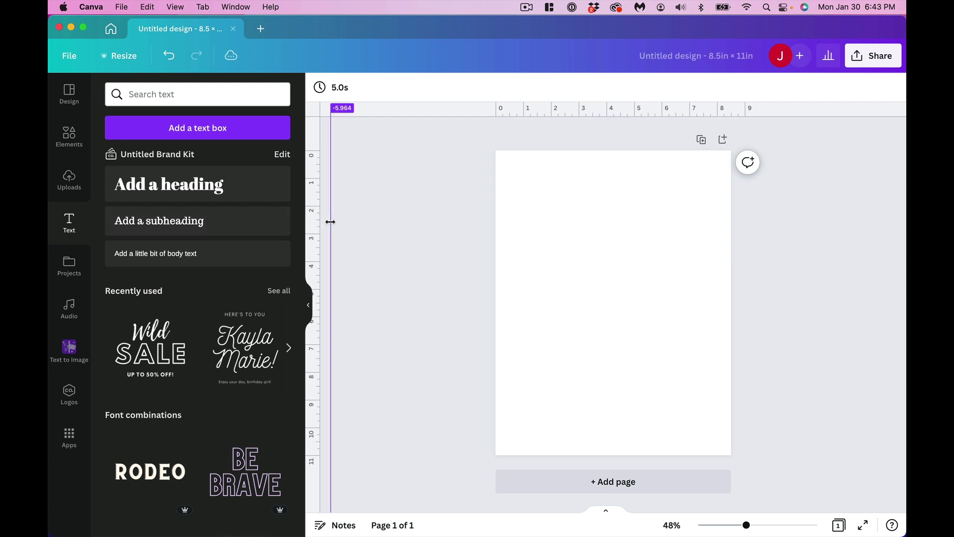
Drag a vertical ruler guide and a horizontal guide about 2.1 in down onto the page
drag(331, 222, 542, 230)
drag(612, 116, 614, 208)
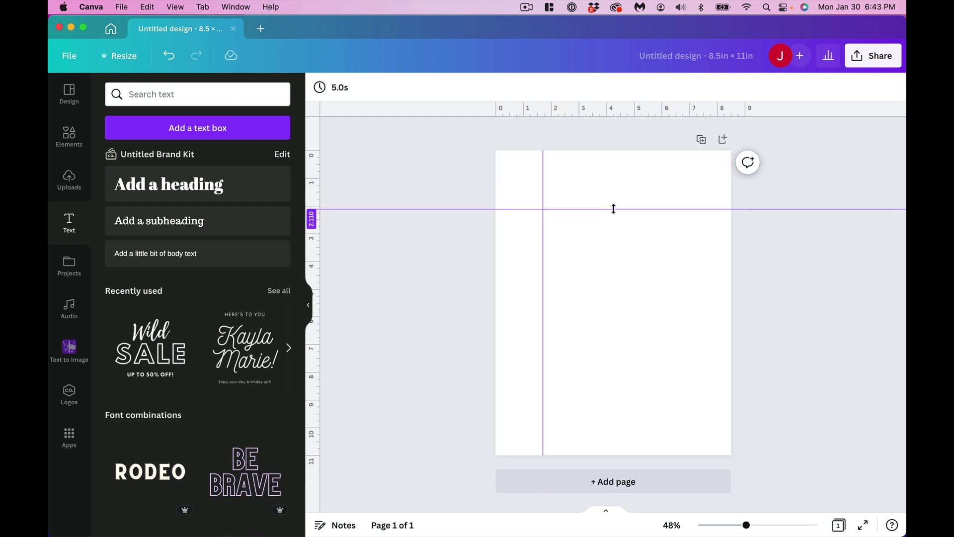
drag(544, 205, 513, 204)
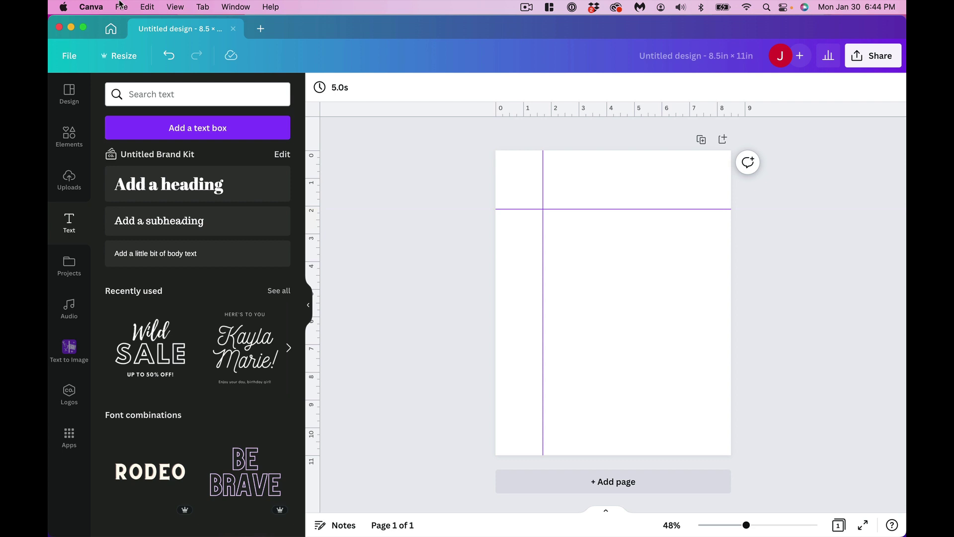
Turn on Show margins and Show print bleed, then drag both guides off the page
click(66, 50)
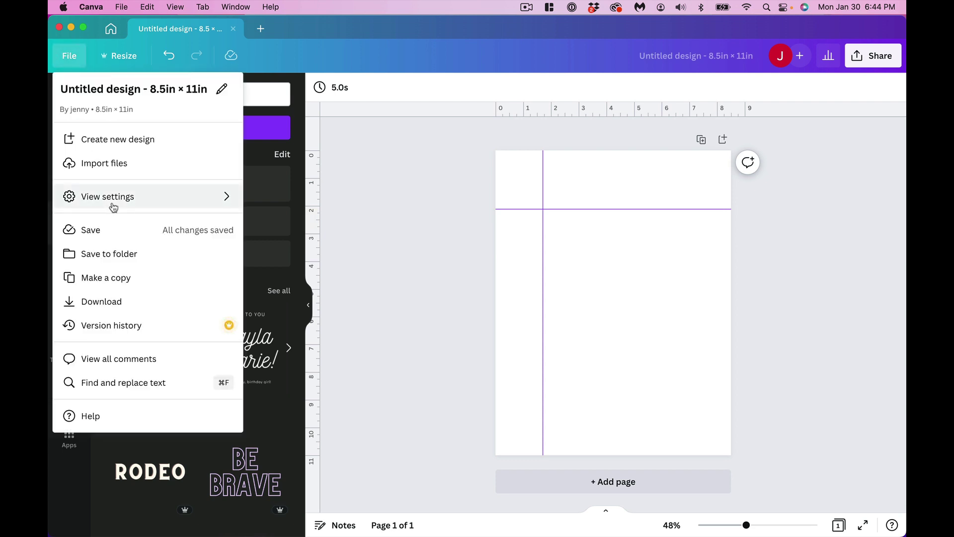
mouse_move(113, 207)
click(288, 244)
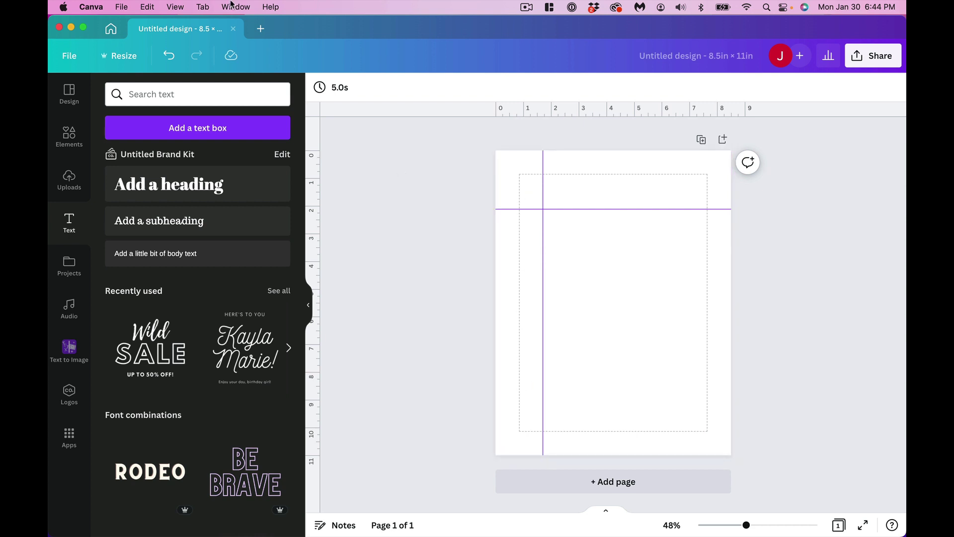
click(62, 56)
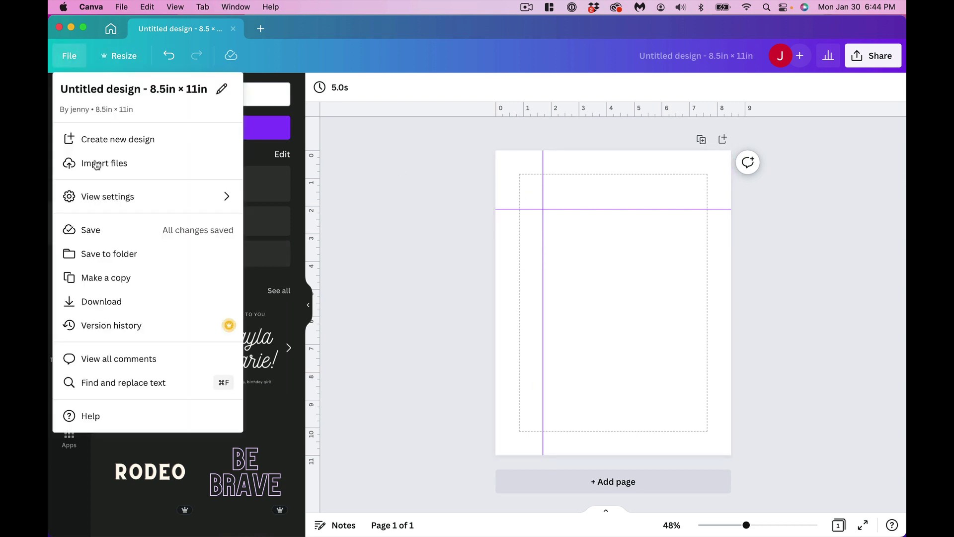
mouse_move(119, 206)
click(328, 262)
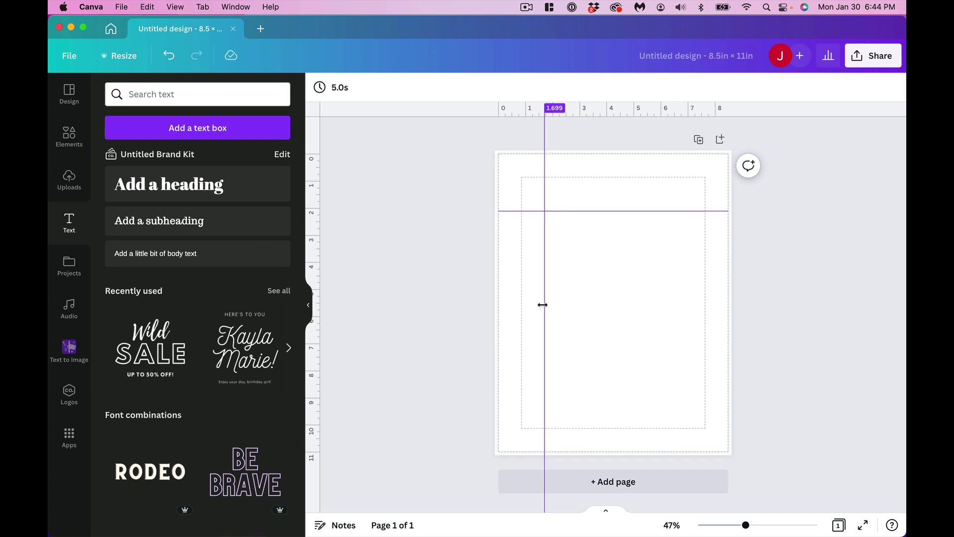
drag(543, 305, 449, 291)
drag(615, 213, 615, 133)
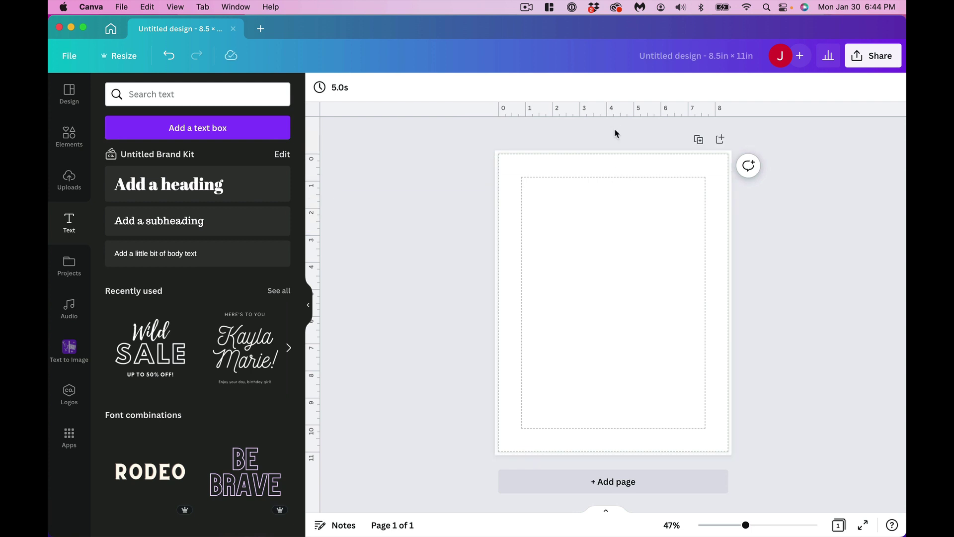
Add the Wild SALE text template to the page and ungroup it
click(150, 348)
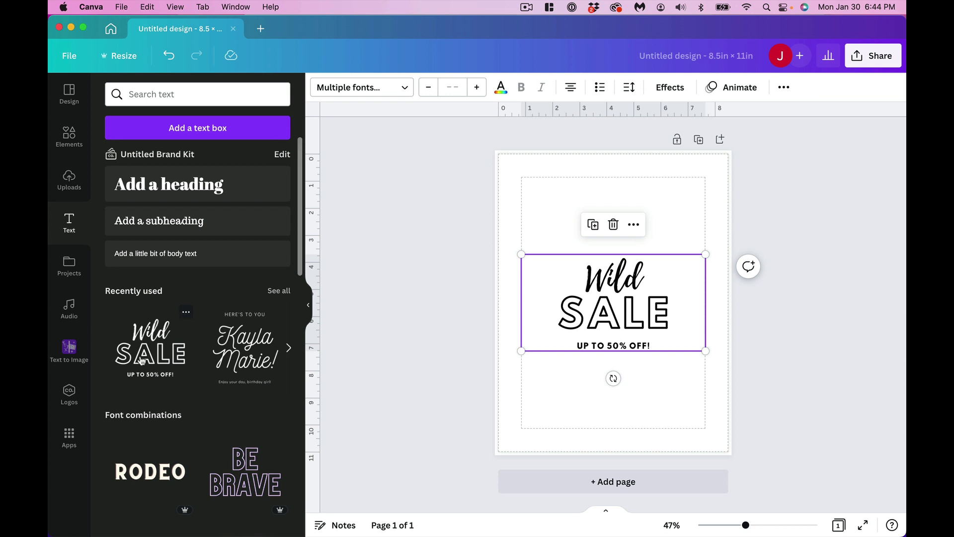
click(783, 91)
click(629, 116)
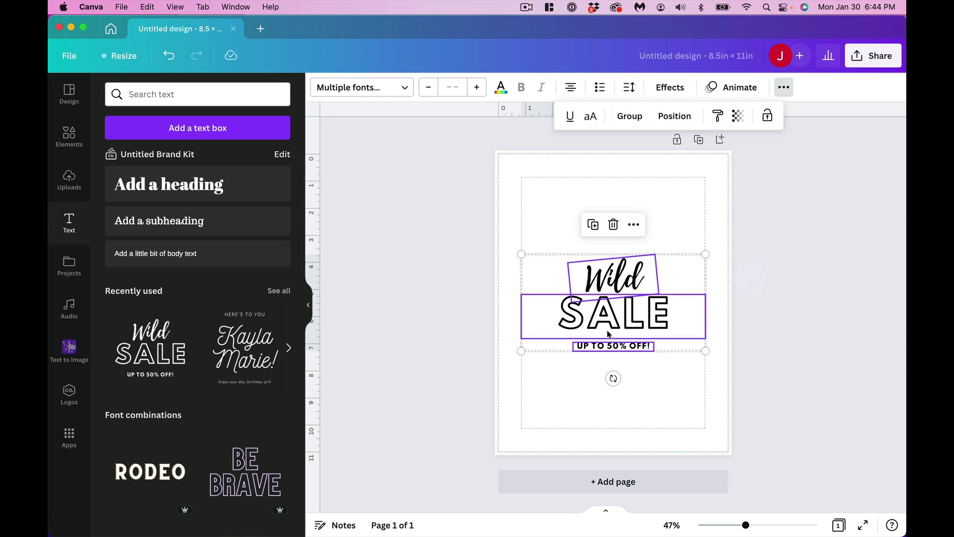
click(801, 353)
click(800, 353)
click(668, 395)
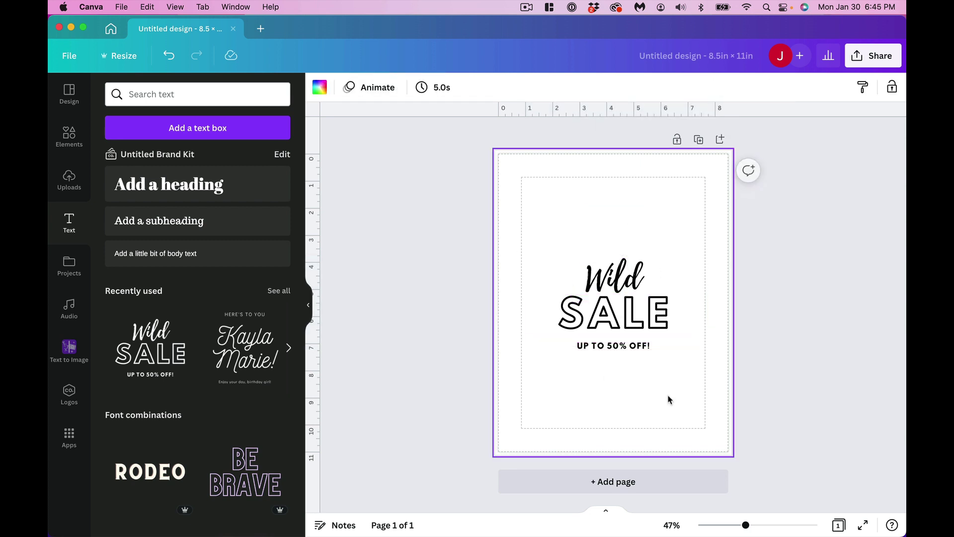
Retype Wild as 'Be' and SALE as 'KIND', and delete the 'UP TO 50% OFF!' line
click(609, 280)
click(610, 271)
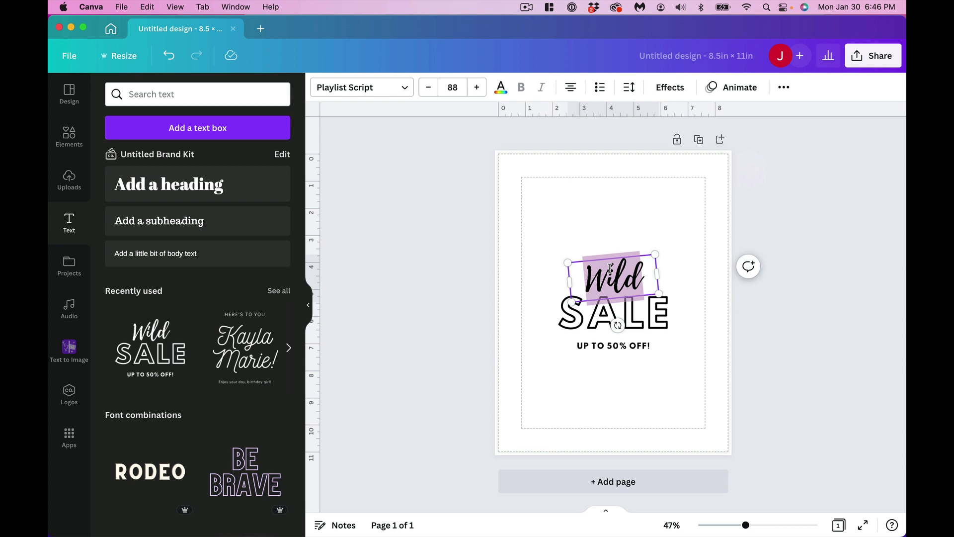
text(Be)
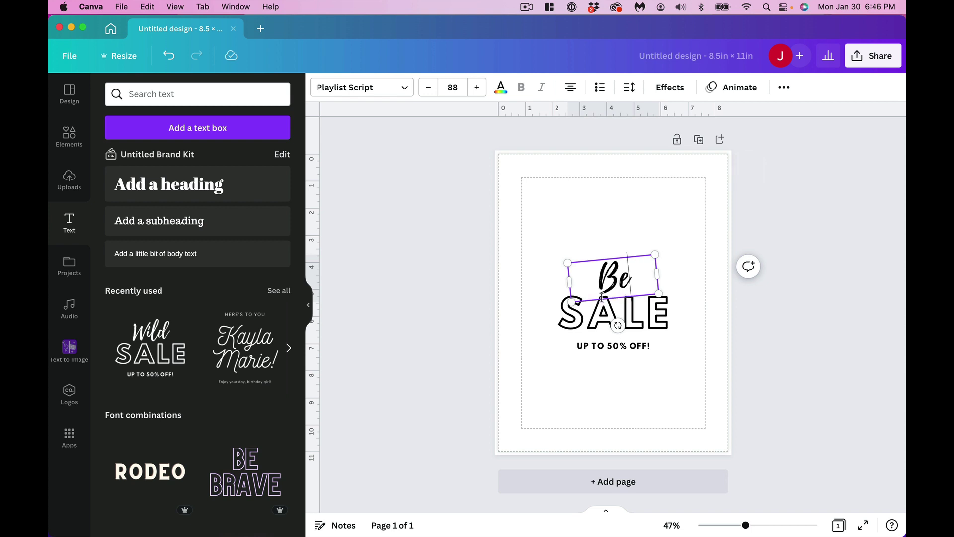
click(600, 313)
click(593, 312)
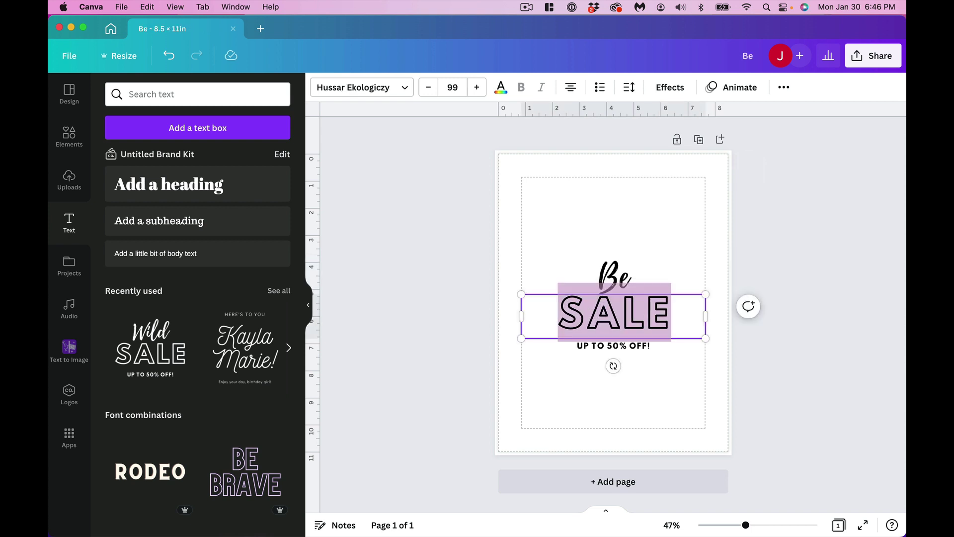
text(KIND)
click(679, 393)
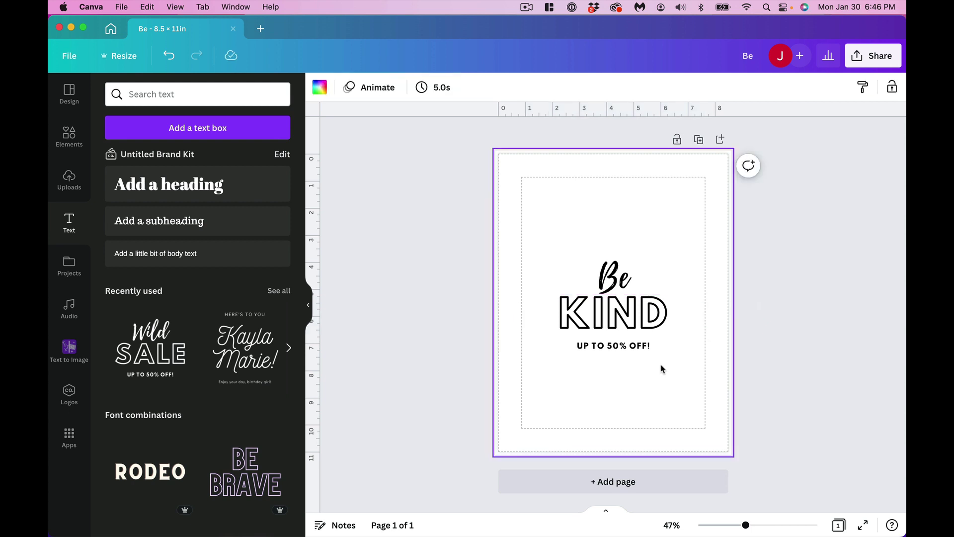
click(596, 344)
key(BackSpace)
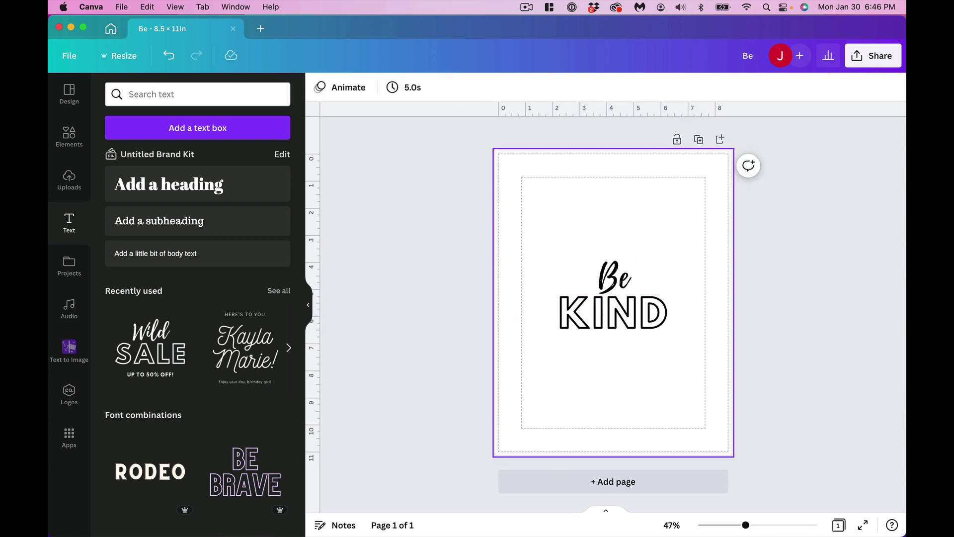
Enlarge the script 'Be' to size 235 and position it over KIND
click(615, 278)
drag(614, 278, 581, 279)
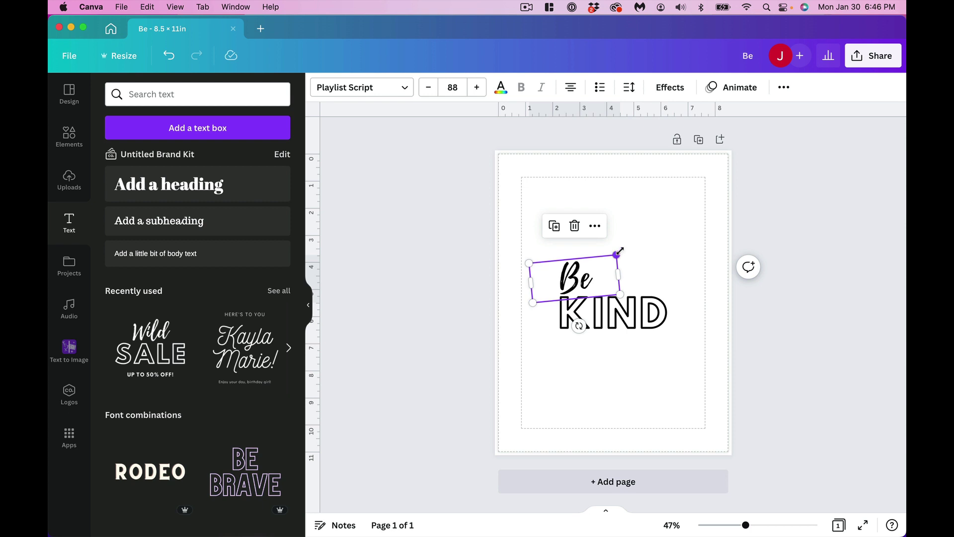
drag(620, 250, 758, 173)
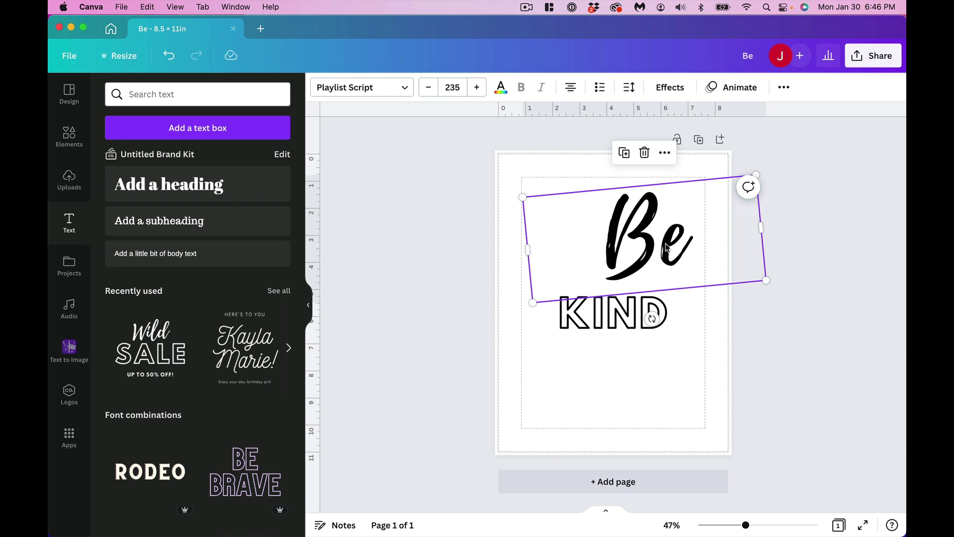
drag(665, 246, 548, 250)
click(652, 225)
click(605, 316)
drag(660, 334, 695, 302)
Scale Be and KIND down together toward the page centre and change 'Be' to 'Bee'
key(super+a)
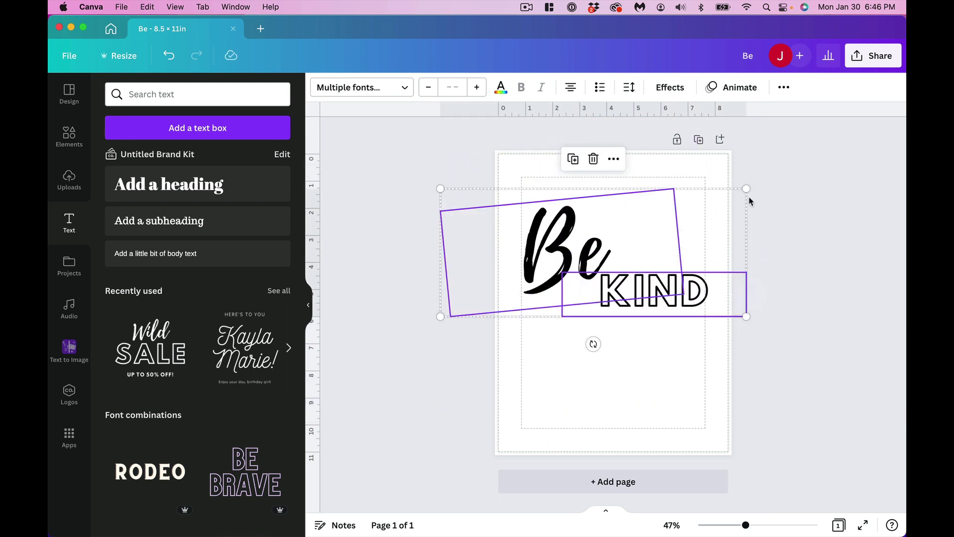
drag(744, 190, 696, 210)
drag(642, 298, 658, 337)
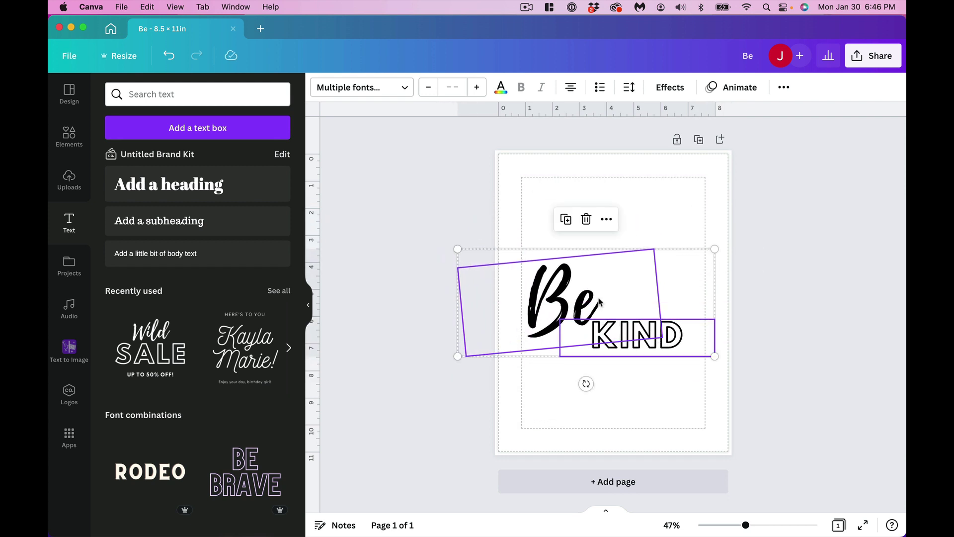
click(576, 178)
click(591, 304)
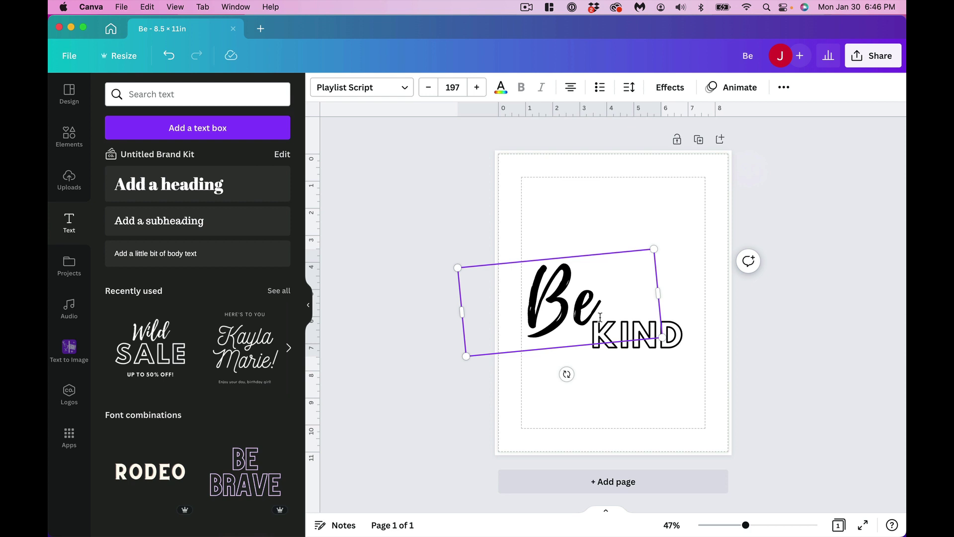
click(600, 317)
text(e)
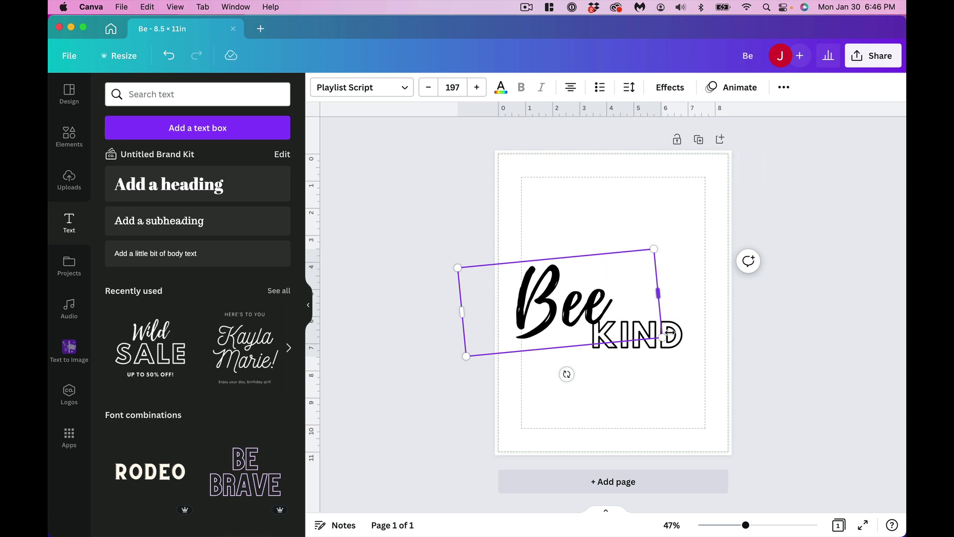
click(692, 348)
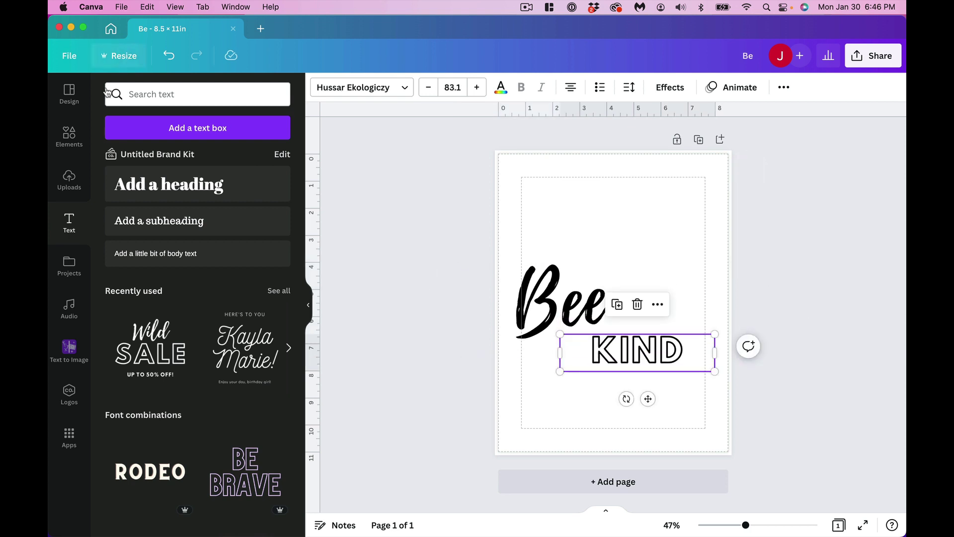
Search the Elements library for 'bee' and browse all the Graphics results
click(69, 133)
click(177, 94)
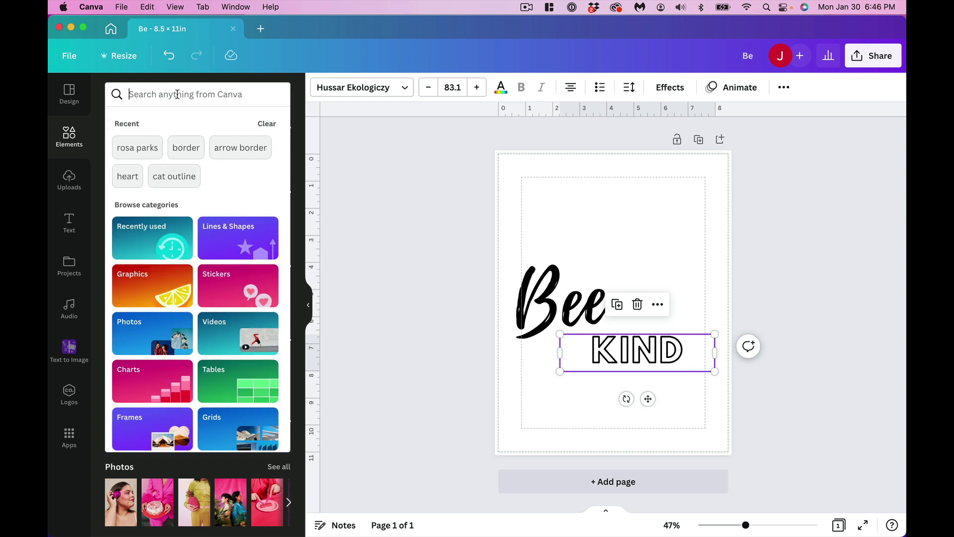
text(bee)
key(Return)
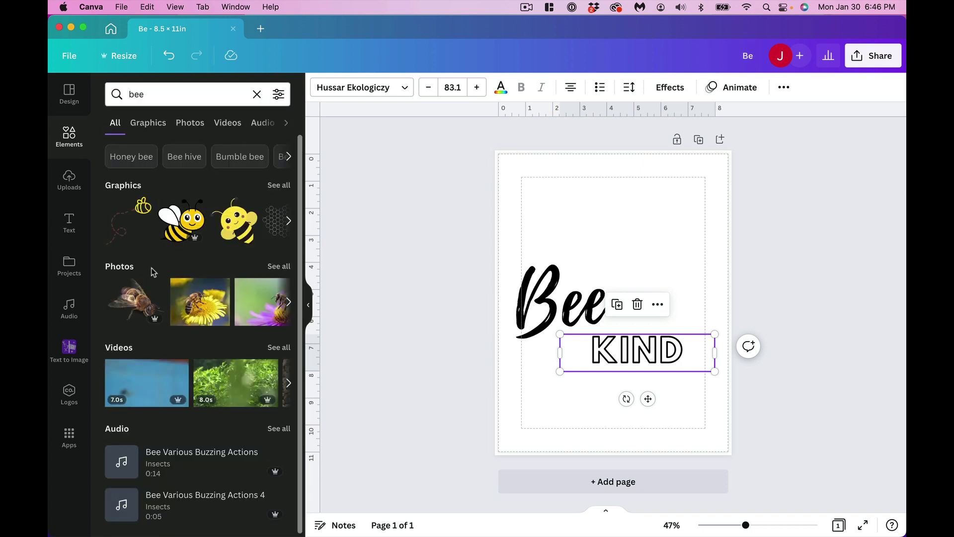
click(279, 185)
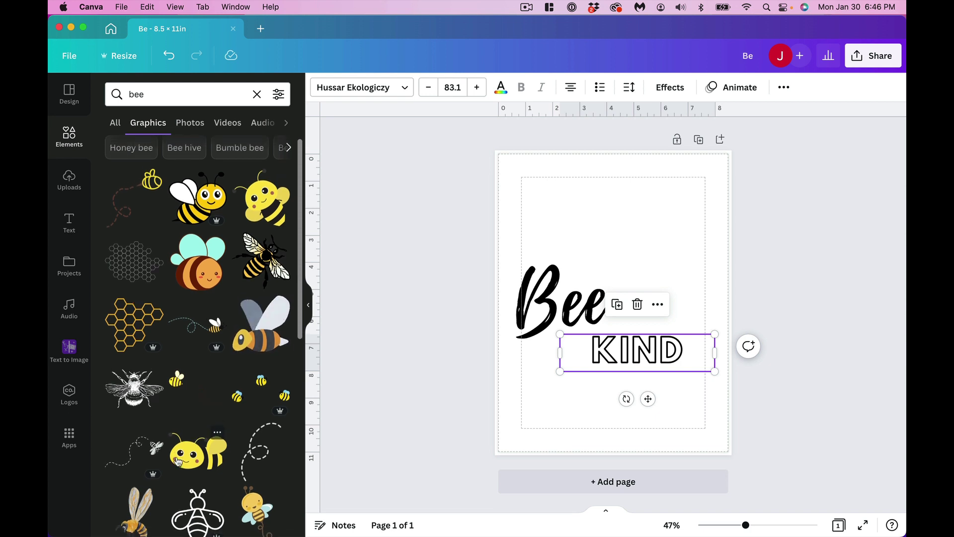
scroll(178, 461, down, 2)
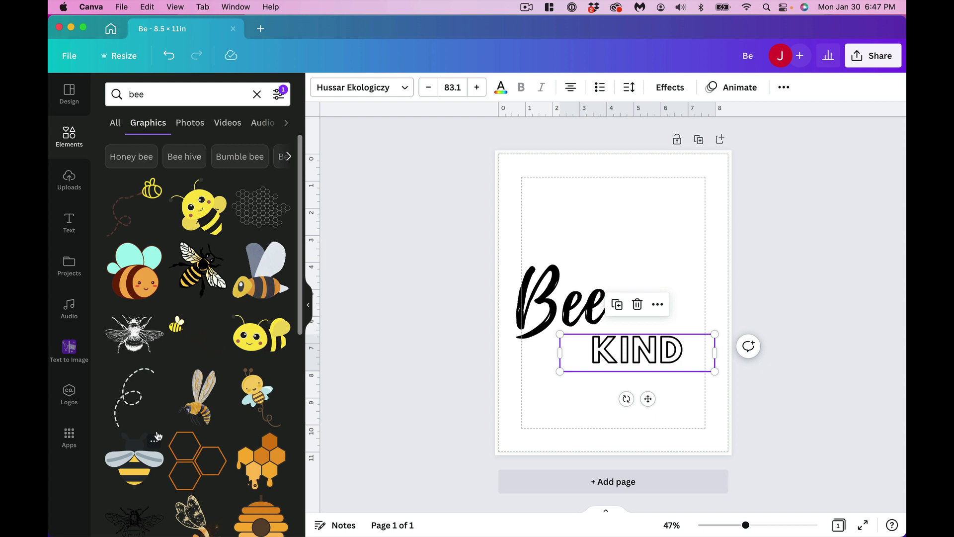
scroll(163, 398, down, 4)
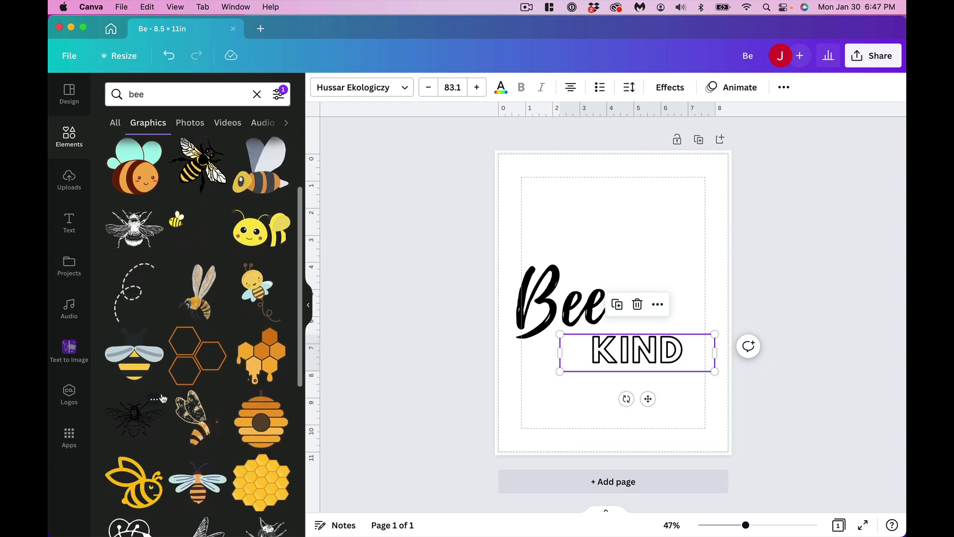
Add the striped bee, make its wings black and stripes white, and place it beside Bee above KIND
click(144, 366)
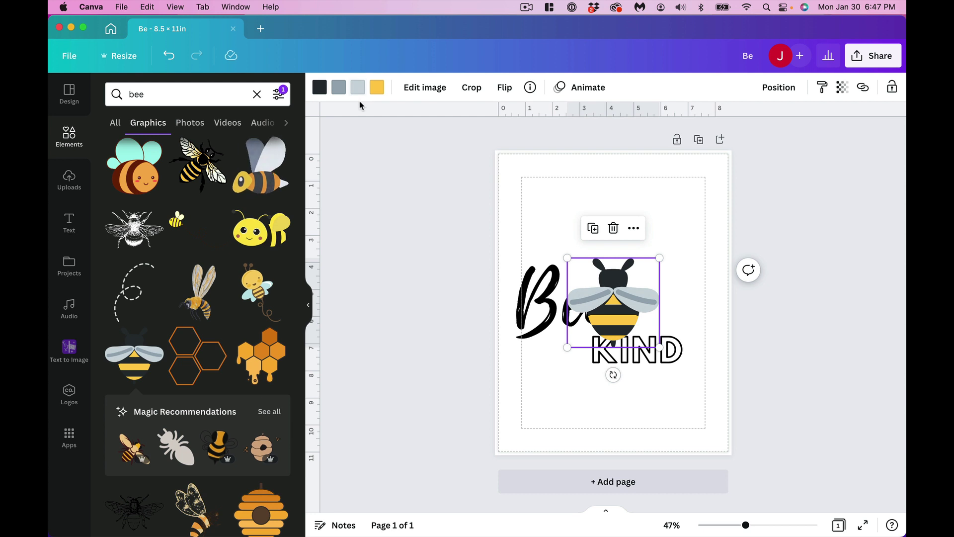
click(338, 87)
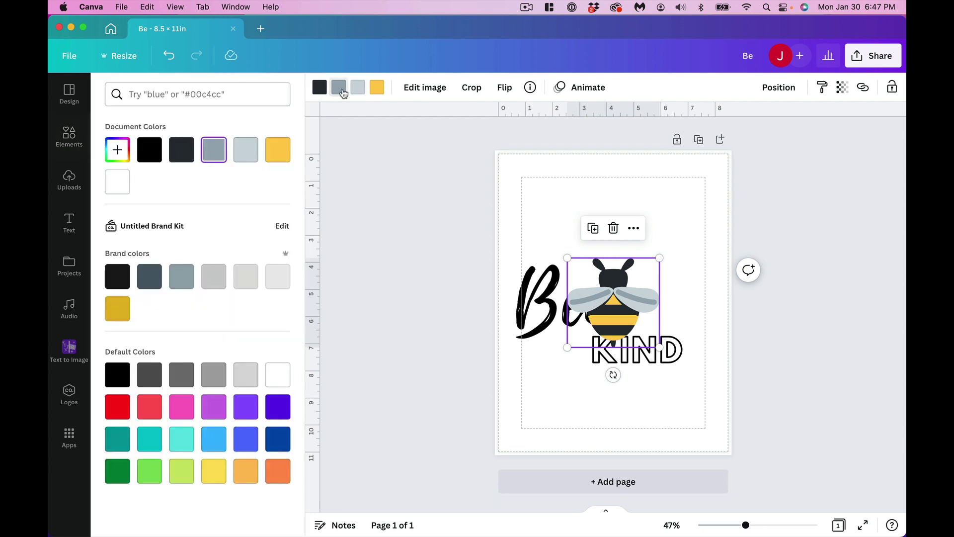
click(278, 277)
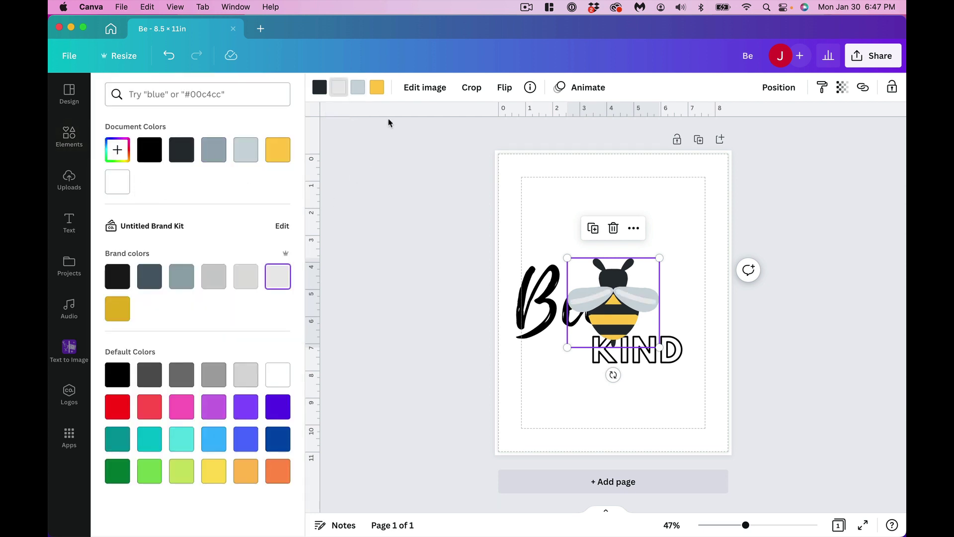
click(279, 373)
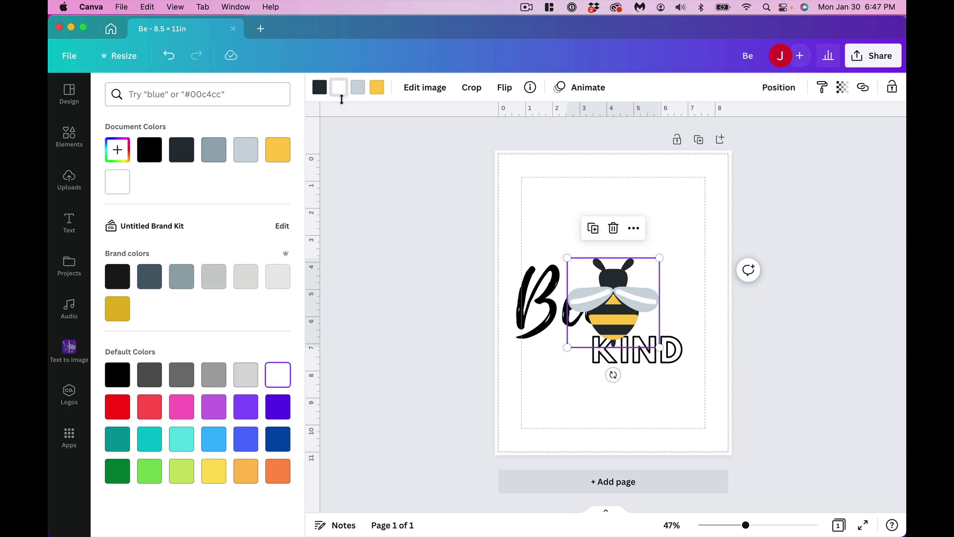
click(357, 87)
click(276, 375)
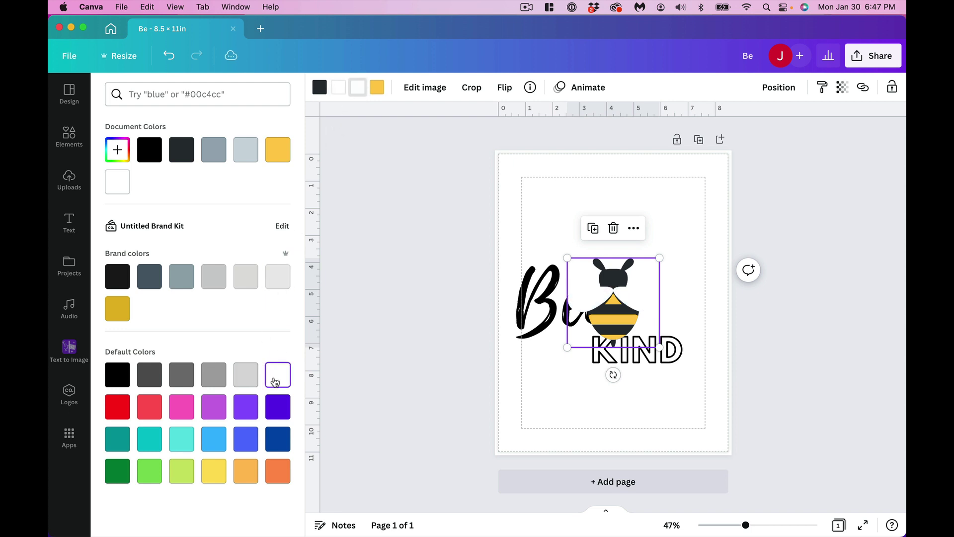
click(338, 86)
click(117, 276)
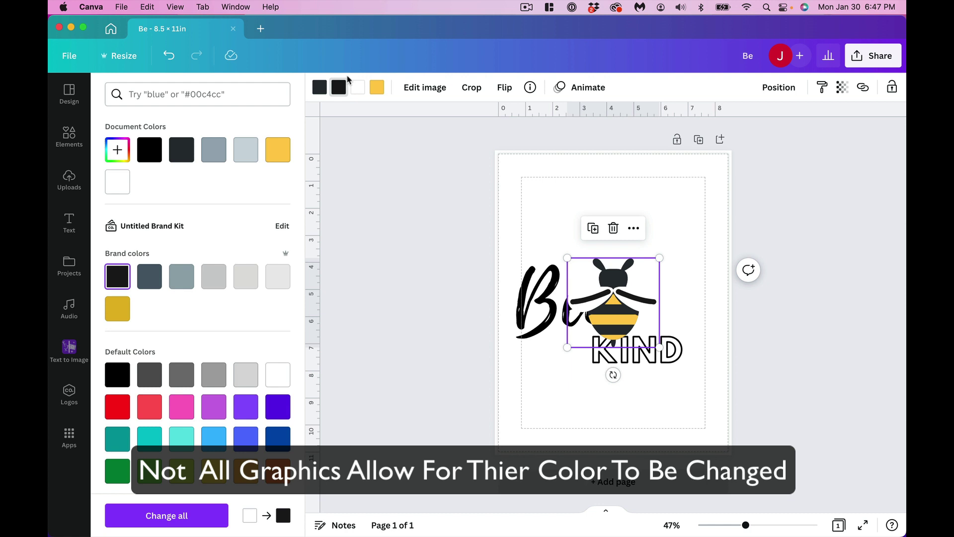
click(379, 86)
click(278, 375)
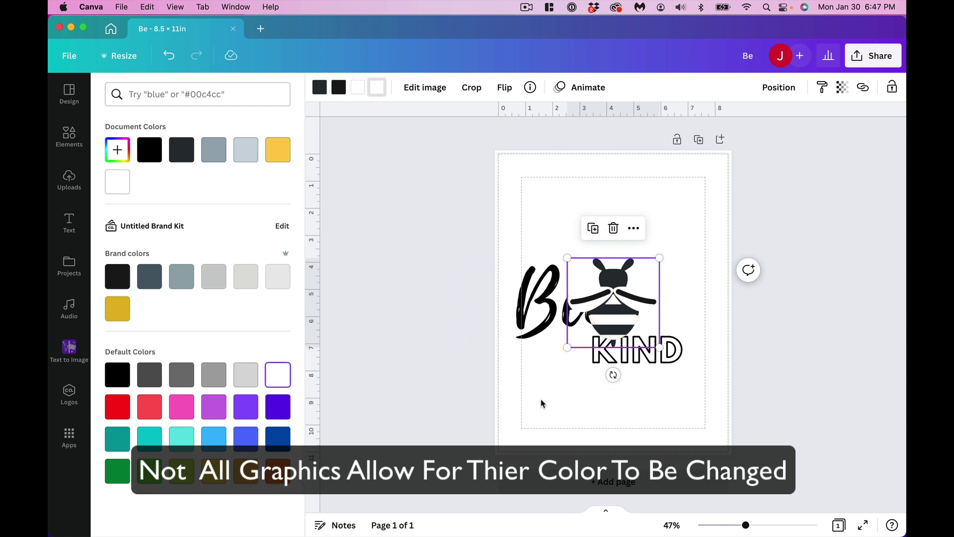
drag(626, 313, 663, 305)
drag(616, 366, 586, 355)
Add vertical page guides at about 2.3 in and 5.7 in
click(625, 206)
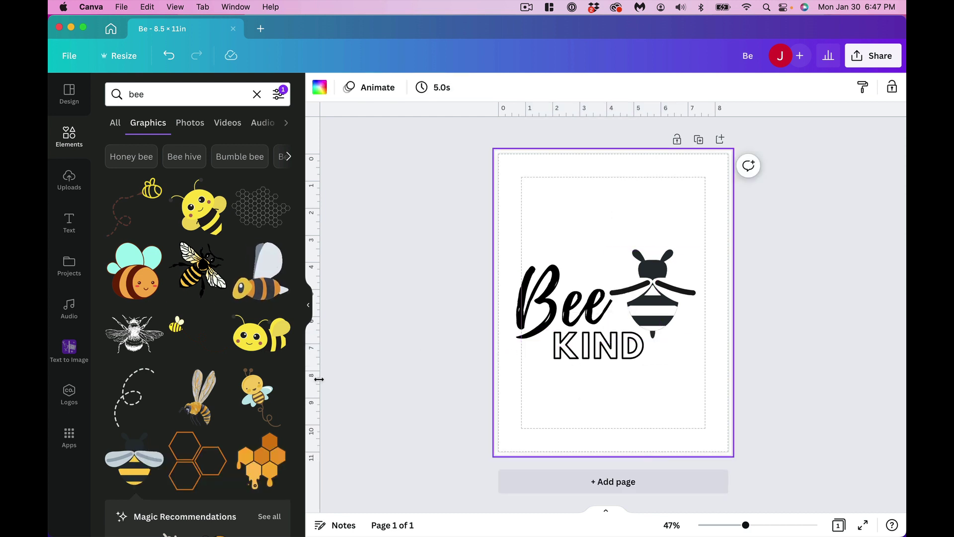
drag(315, 379, 557, 393)
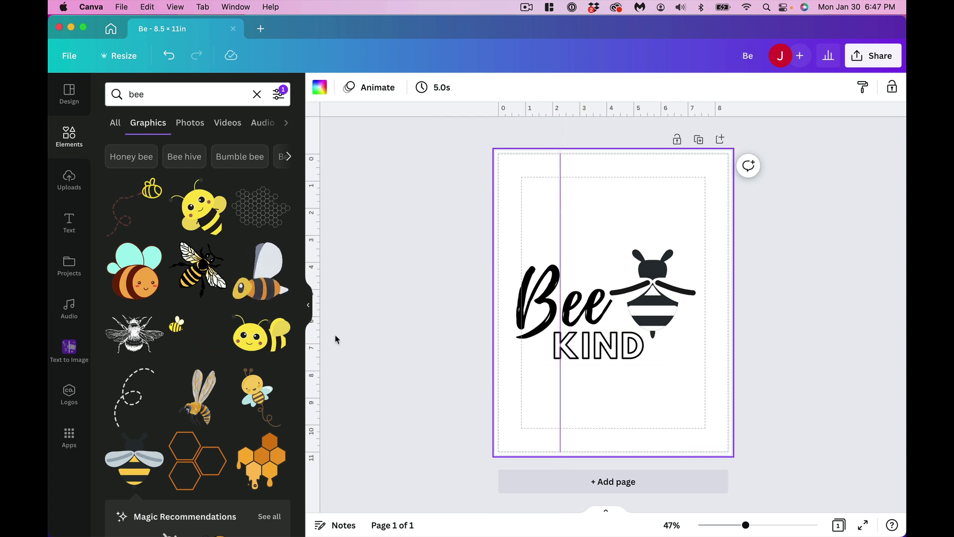
drag(315, 346, 651, 355)
Shift KIND slightly right between the guides and enlarge it a little
click(641, 320)
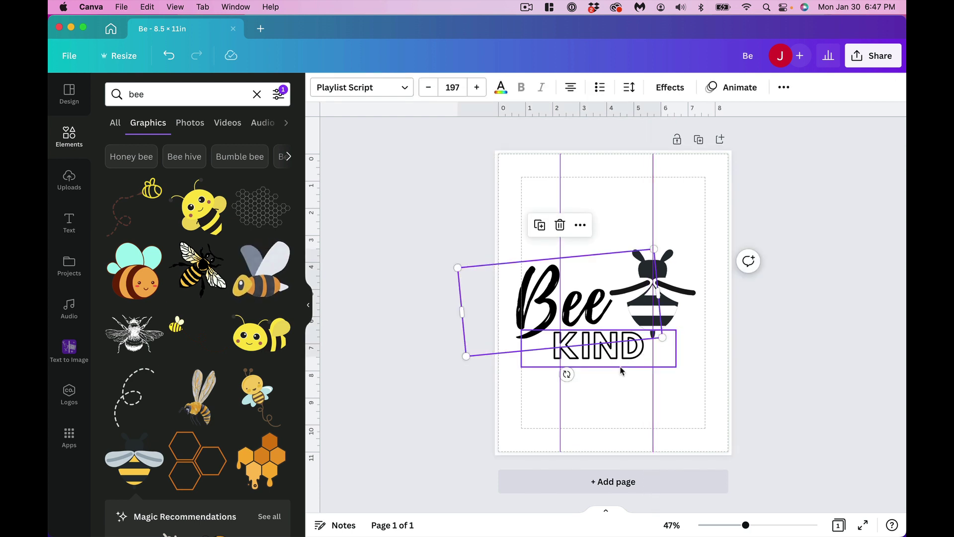
click(684, 225)
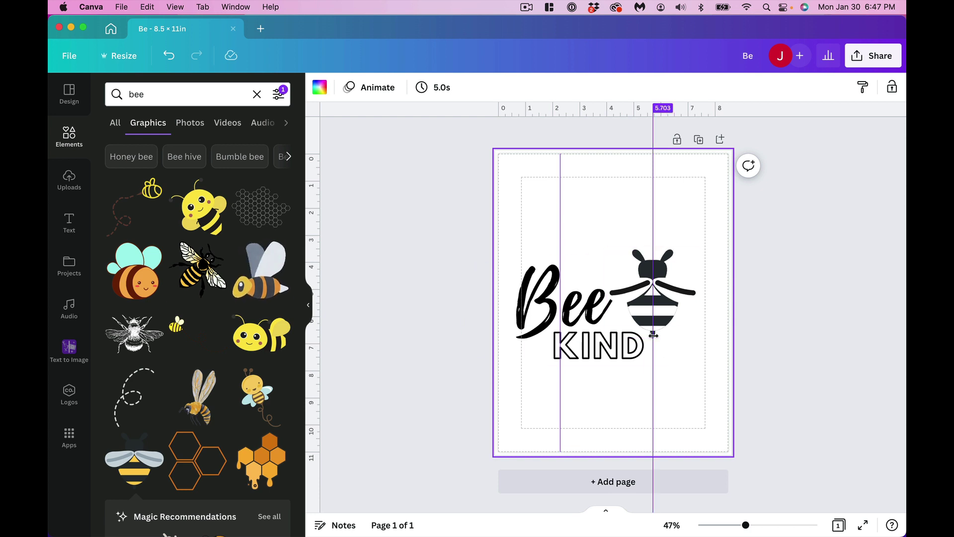
click(628, 354)
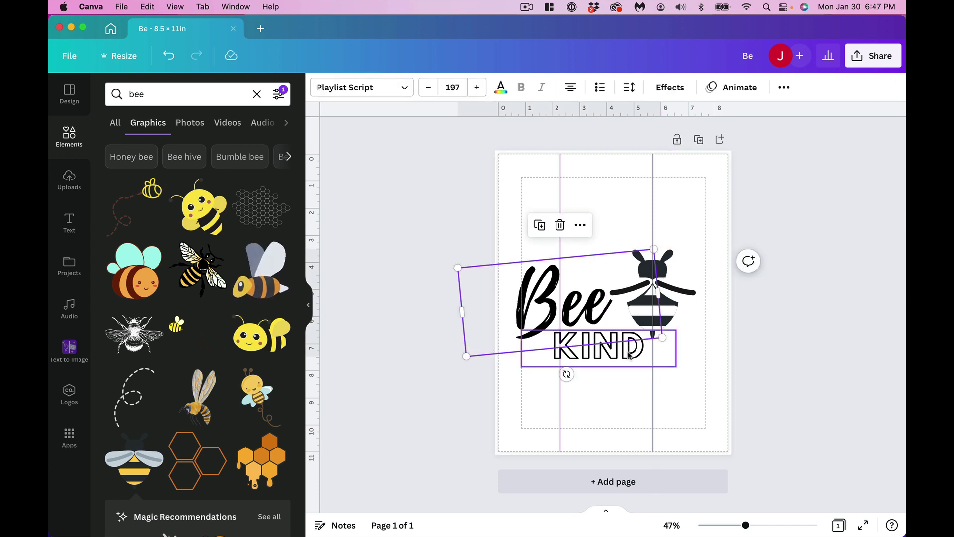
click(601, 195)
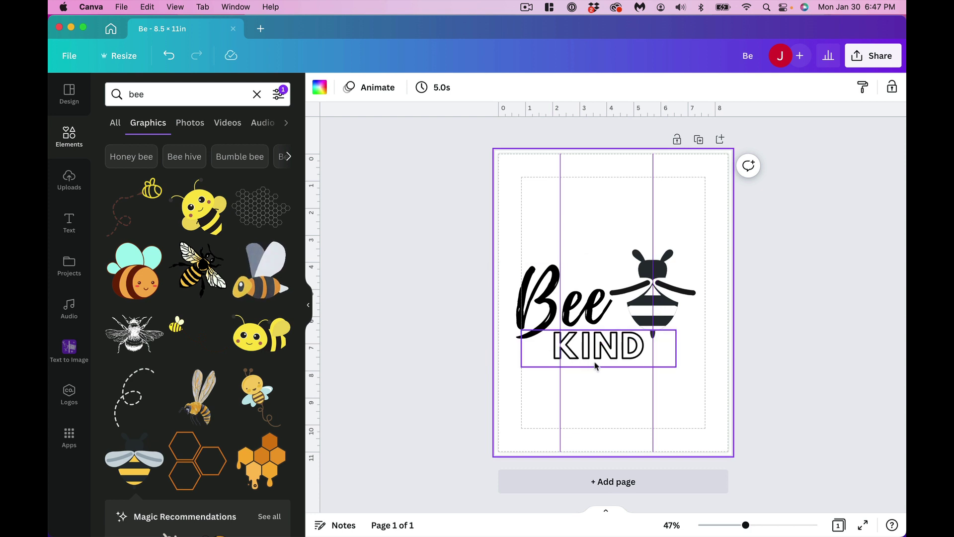
drag(595, 365, 605, 365)
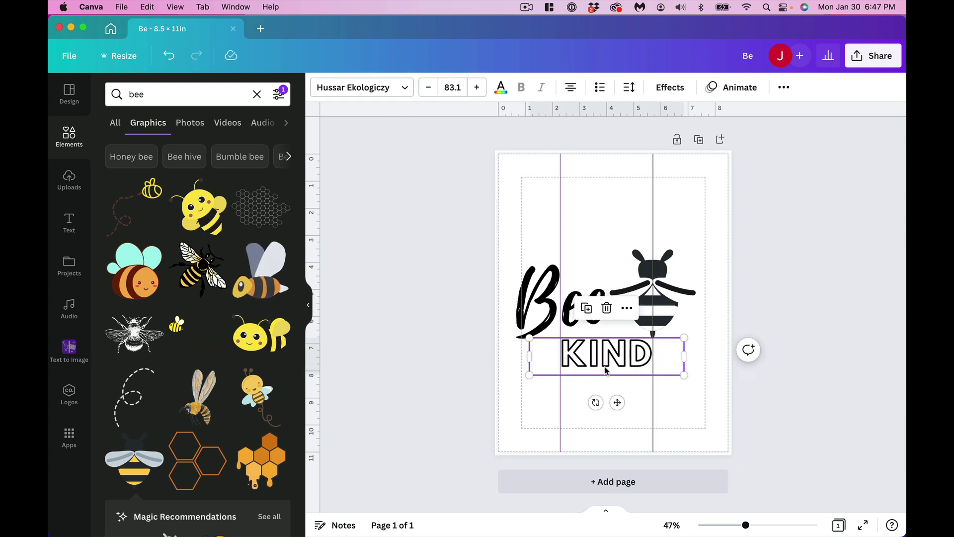
click(605, 360)
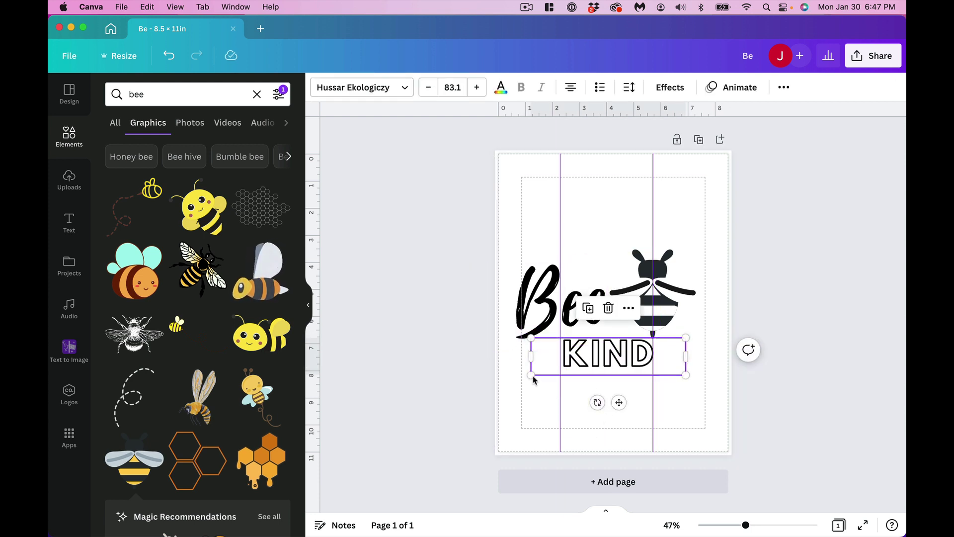
drag(527, 373, 530, 378)
click(539, 392)
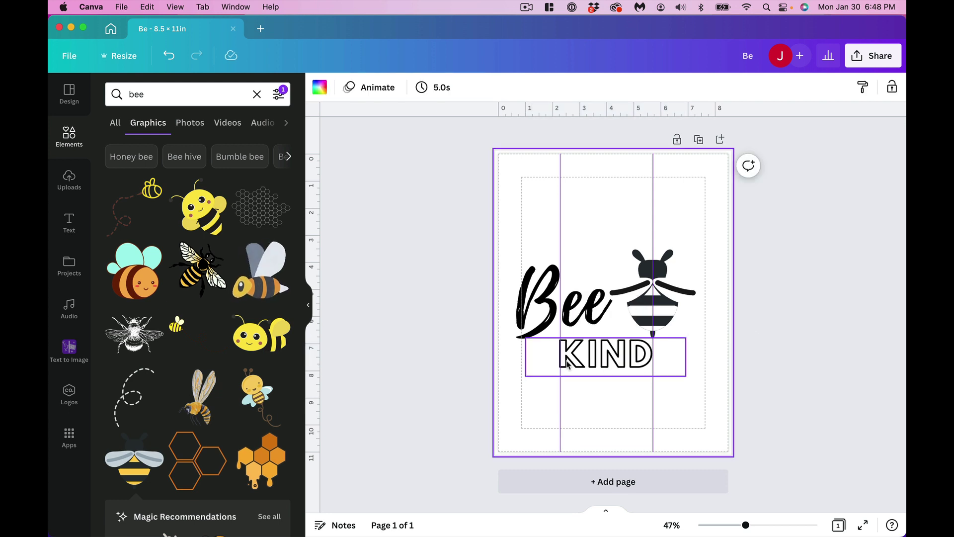
Nudge the tilted Bee text up-left and enlarge it to size 200
click(584, 323)
drag(583, 323, 580, 320)
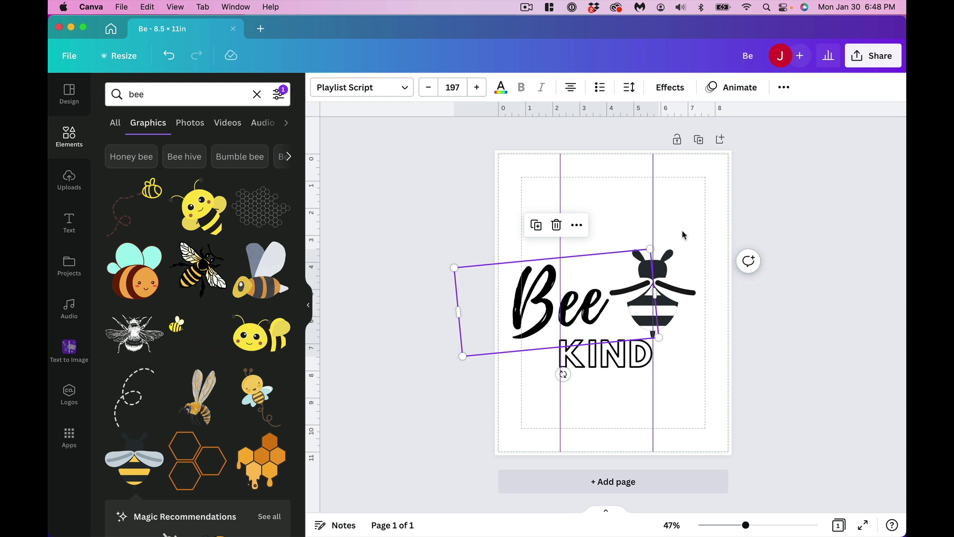
mouse_move(649, 248)
mouse_down()
mouse_move(661, 240)
mouse_move(652, 246)
mouse_up()
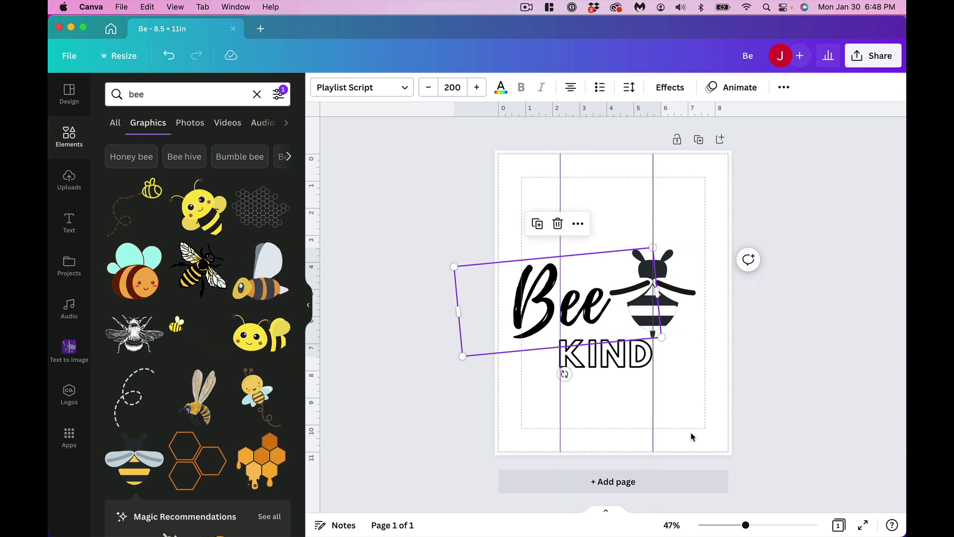
click(702, 407)
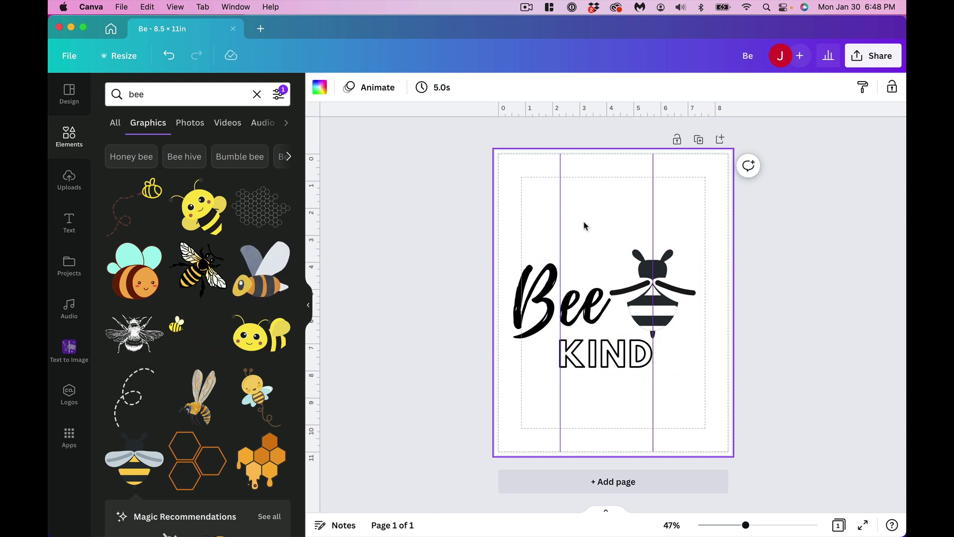
Fill the page background with gold
click(318, 88)
click(119, 277)
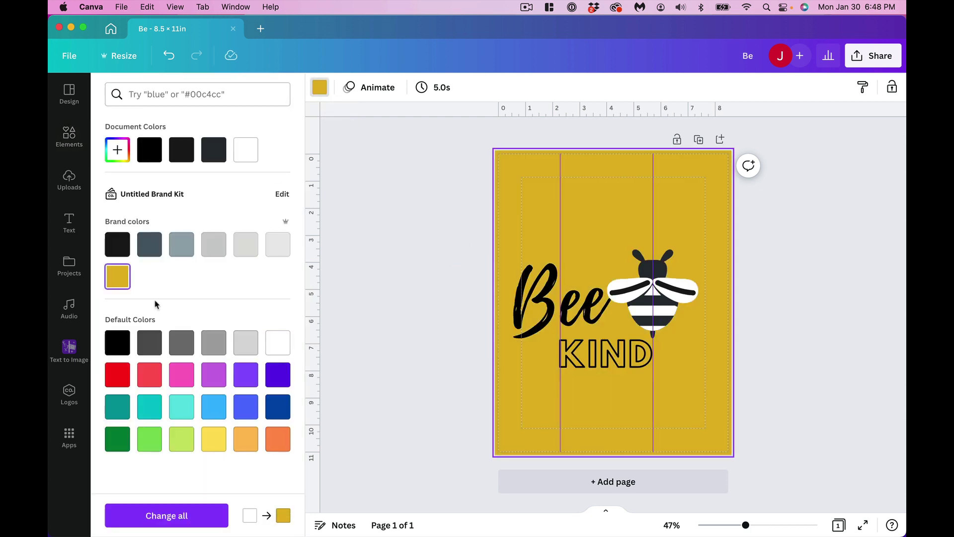
click(780, 416)
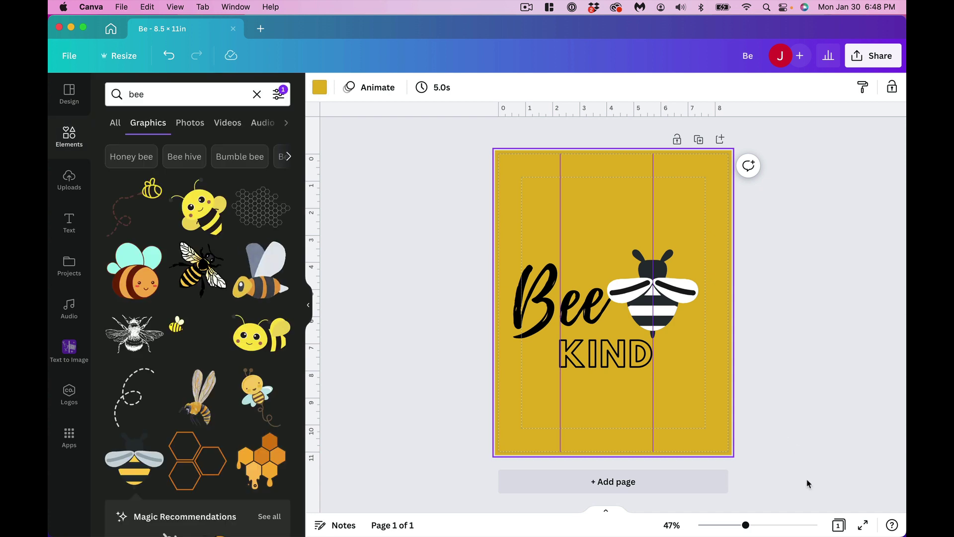
Recolour the bee's white parts gold and its wings charcoal
click(651, 298)
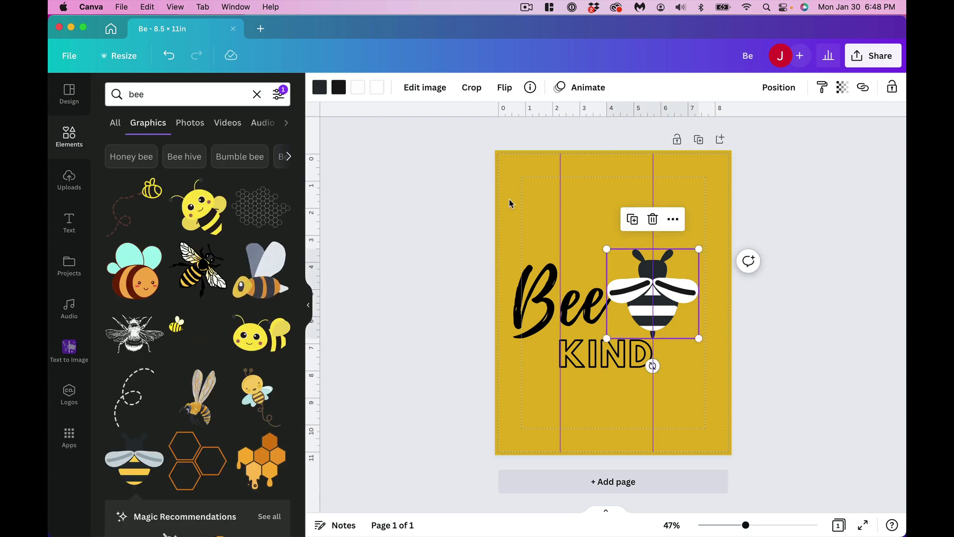
click(356, 91)
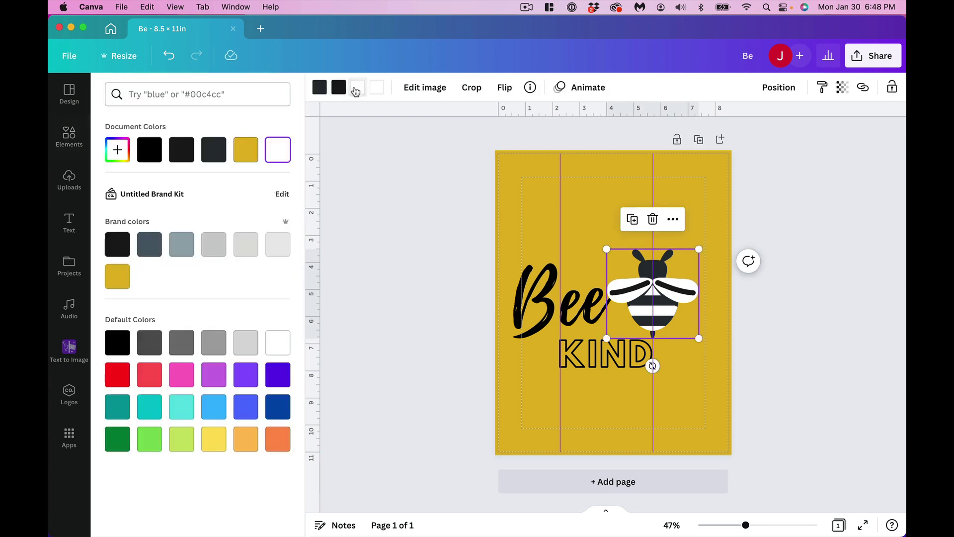
click(247, 150)
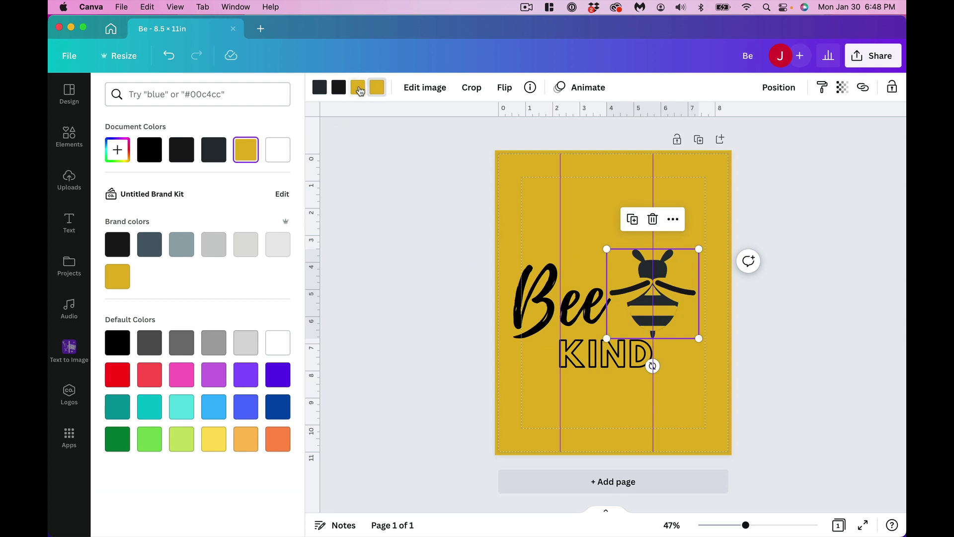
click(153, 155)
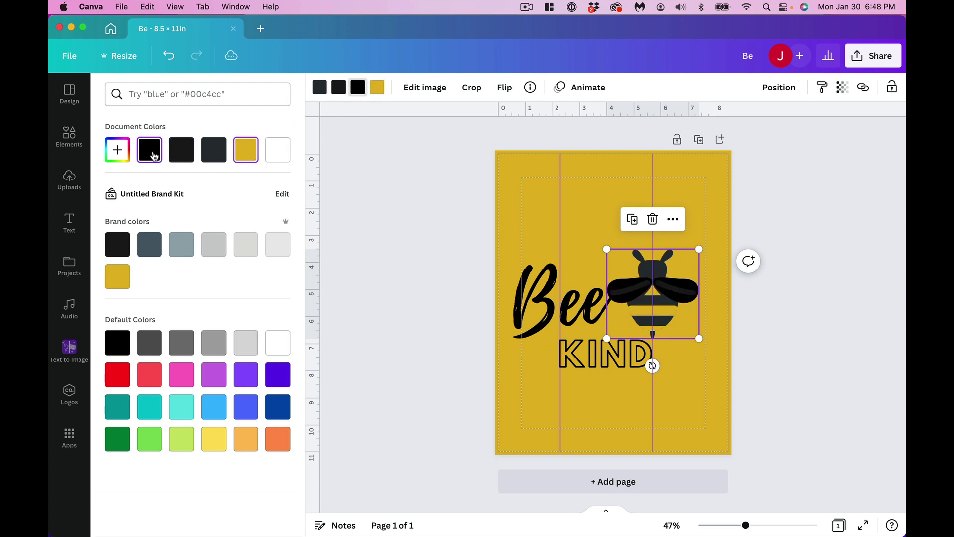
click(179, 155)
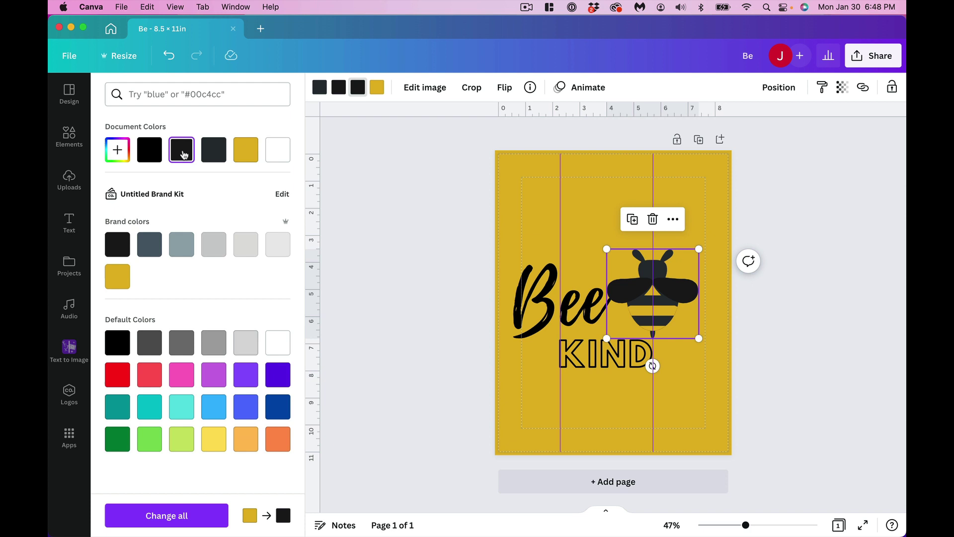
click(209, 154)
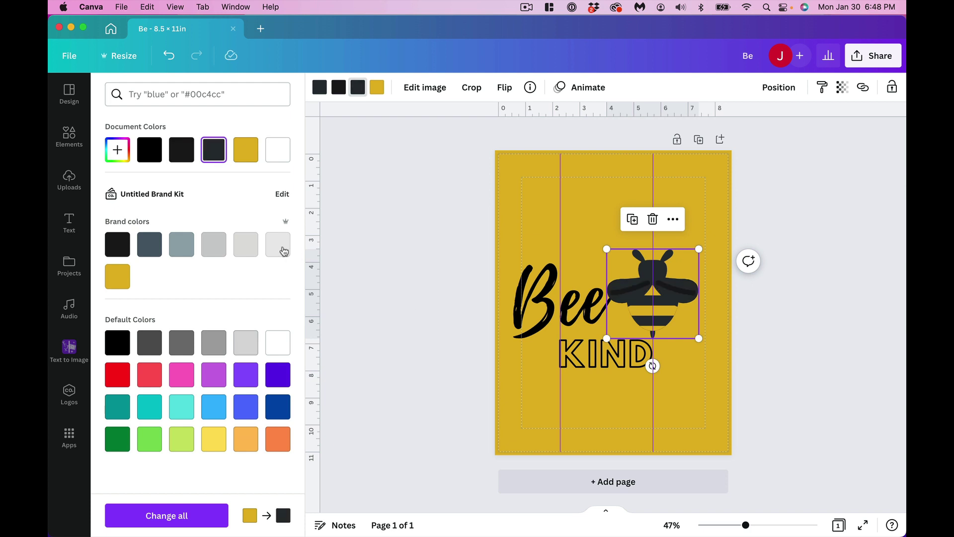
click(785, 370)
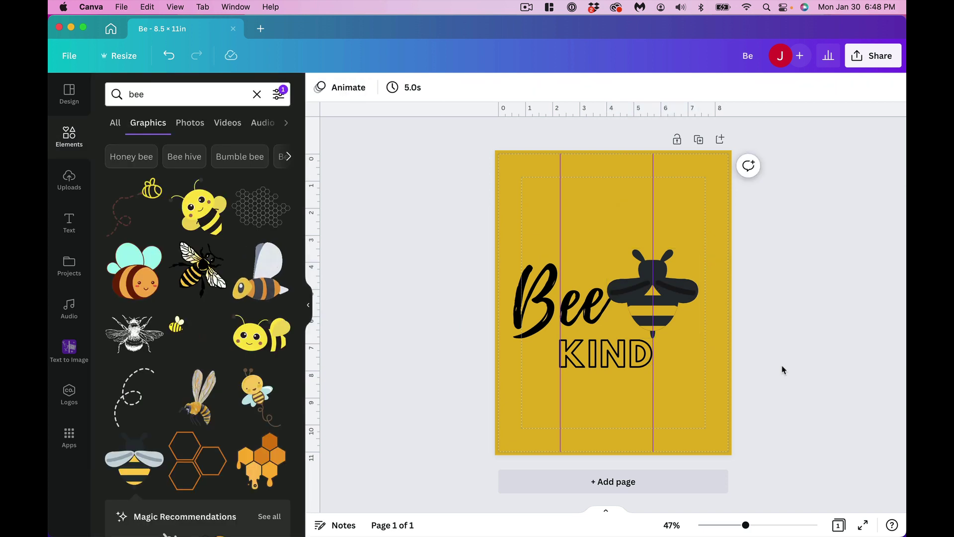
click(693, 304)
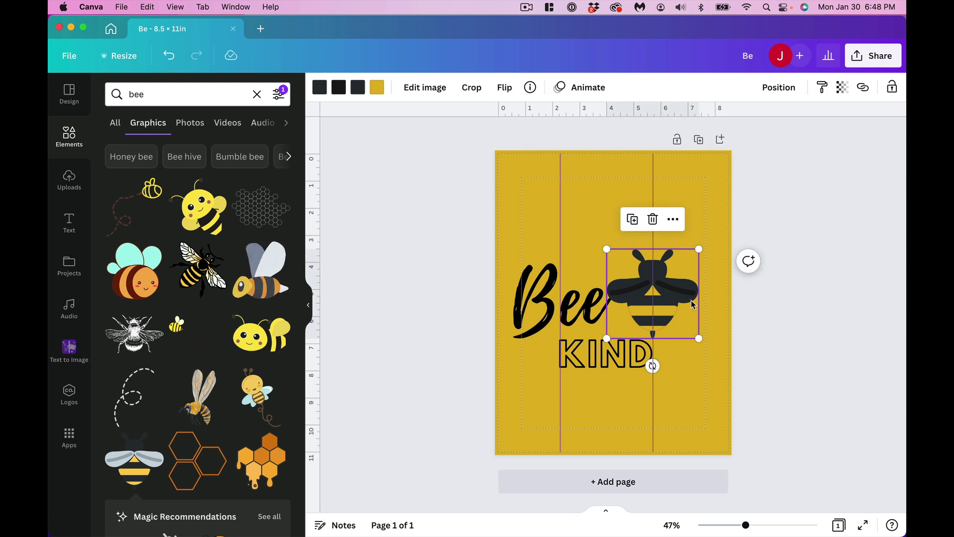
click(542, 308)
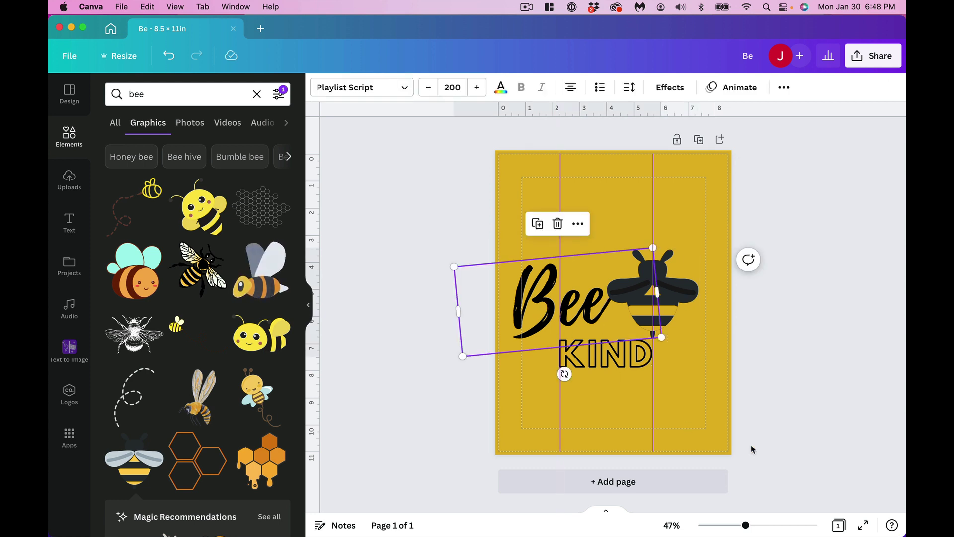
click(799, 420)
key(super+a)
Rotate Bee, KIND and the bee about 20° counter-clockwise, enlarge them, and shift slightly left
click(454, 396)
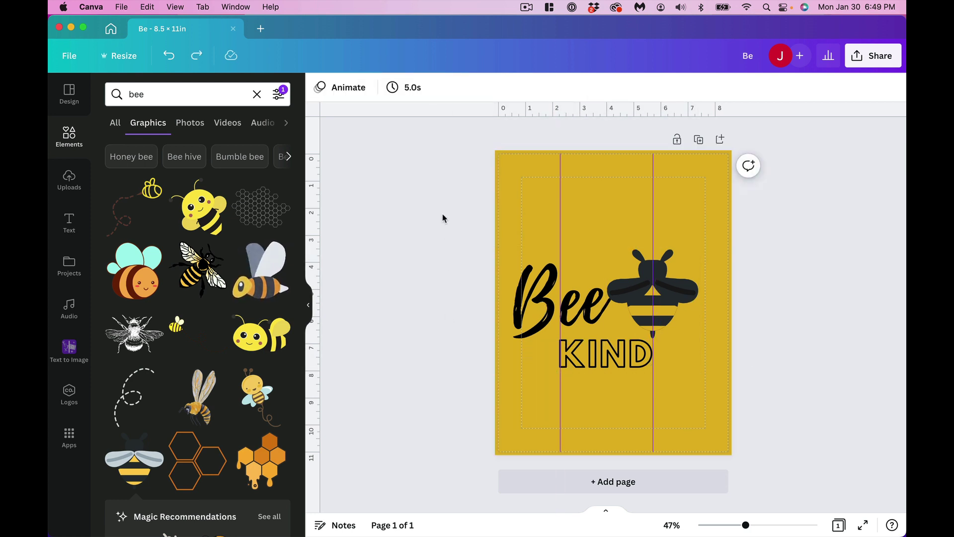
drag(437, 207, 701, 385)
drag(576, 403, 603, 400)
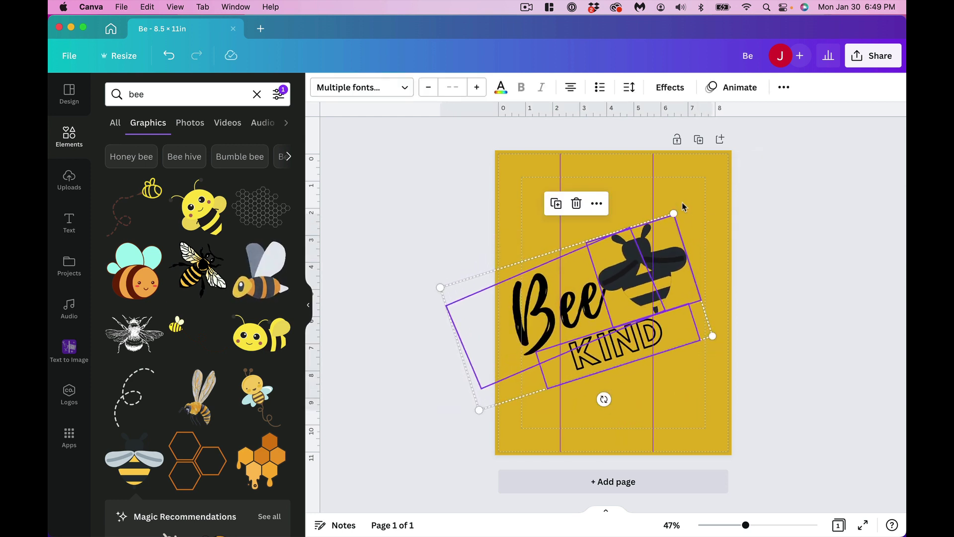
drag(673, 214, 714, 189)
drag(692, 234, 681, 245)
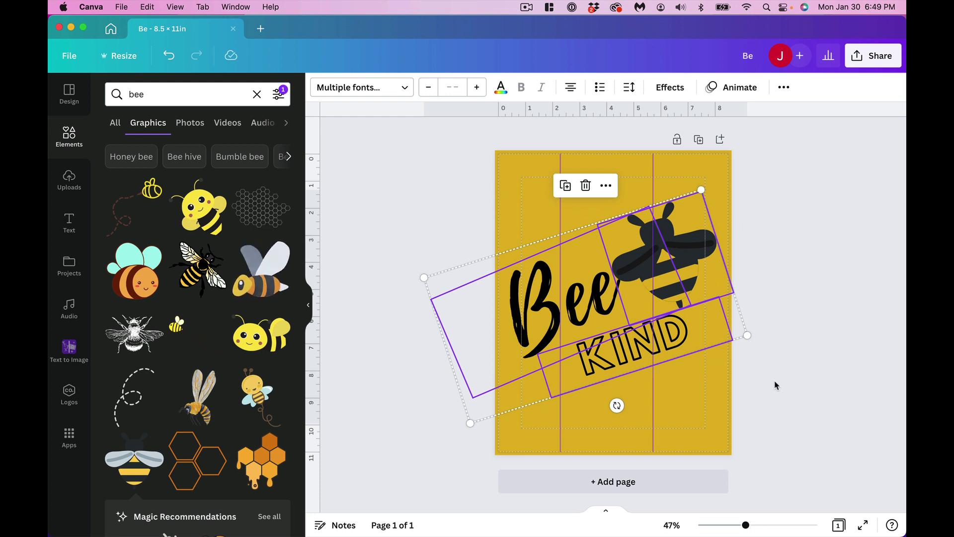
click(616, 418)
Turn the bee graphic's stripe lines white
click(671, 259)
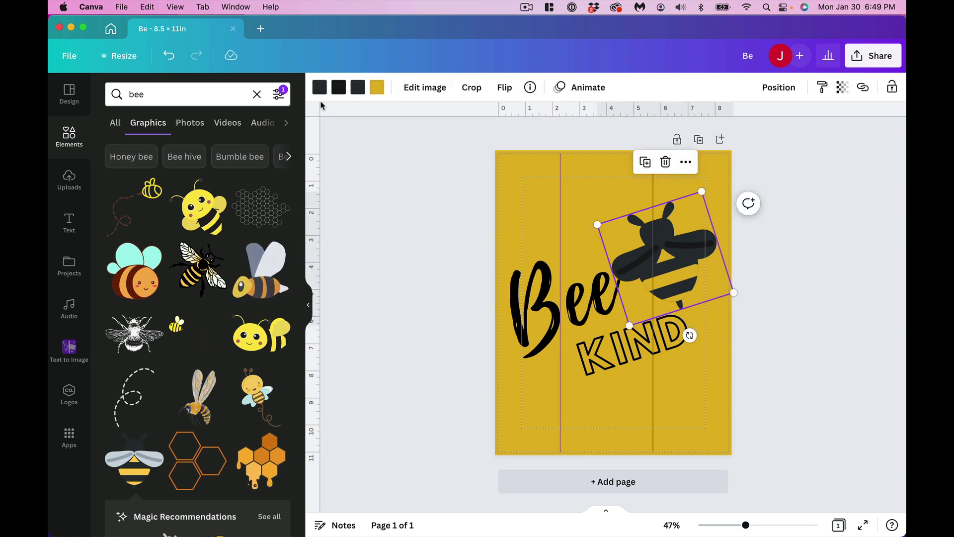
click(322, 89)
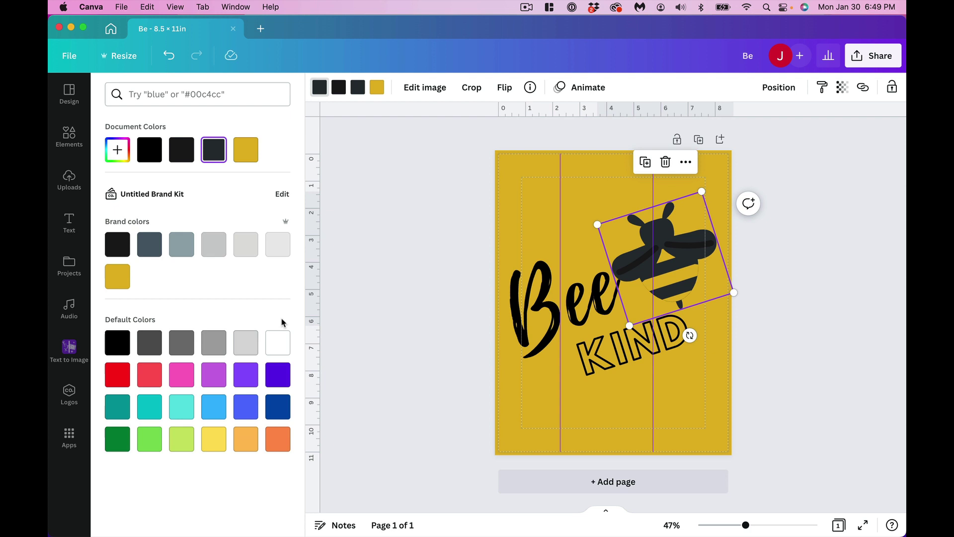
click(281, 343)
key(super+z)
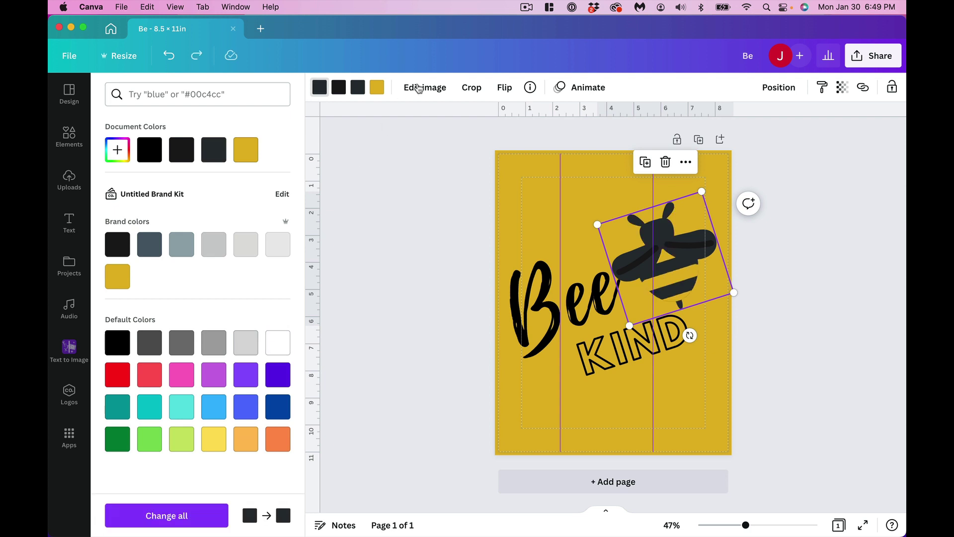
click(280, 343)
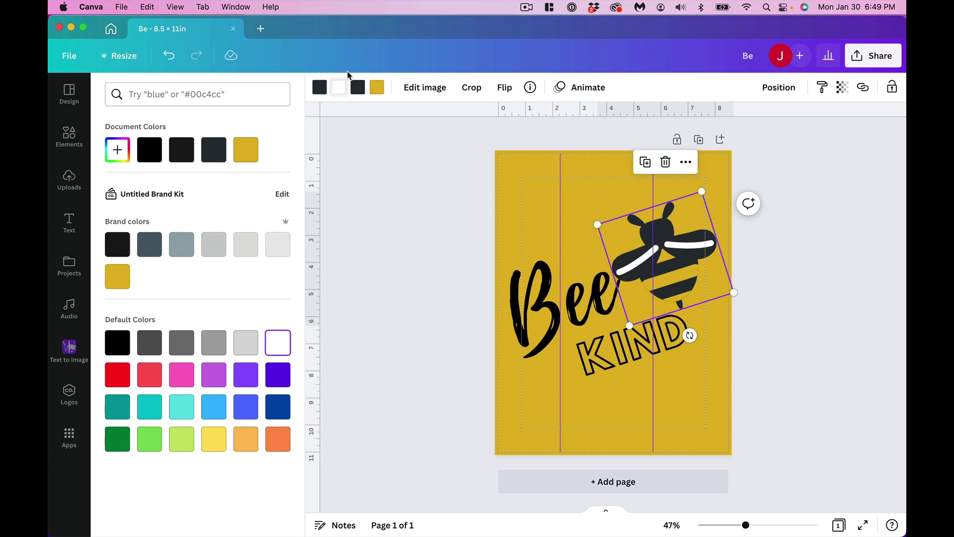
click(358, 88)
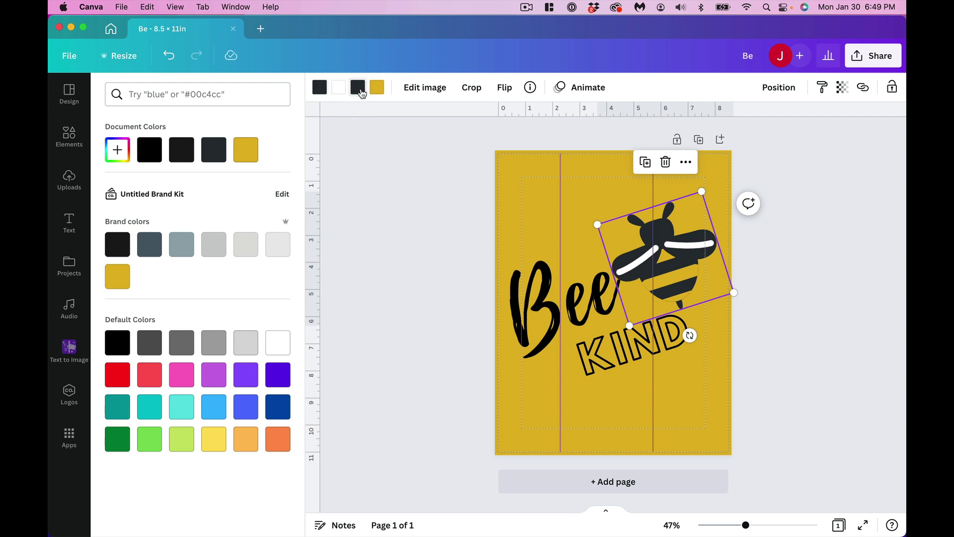
Make the 'Bee' text charcoal, then review the bee's charcoal and white colours
click(535, 308)
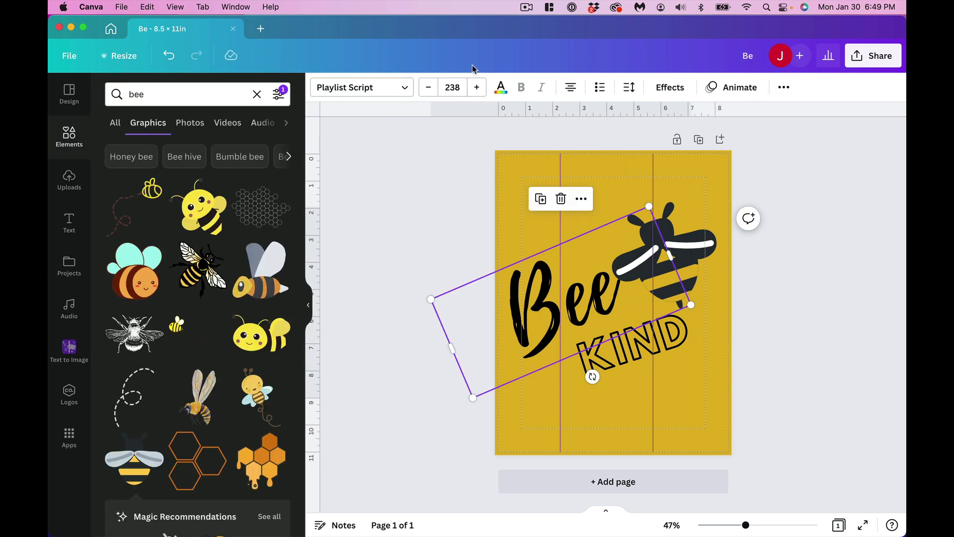
click(501, 87)
click(185, 158)
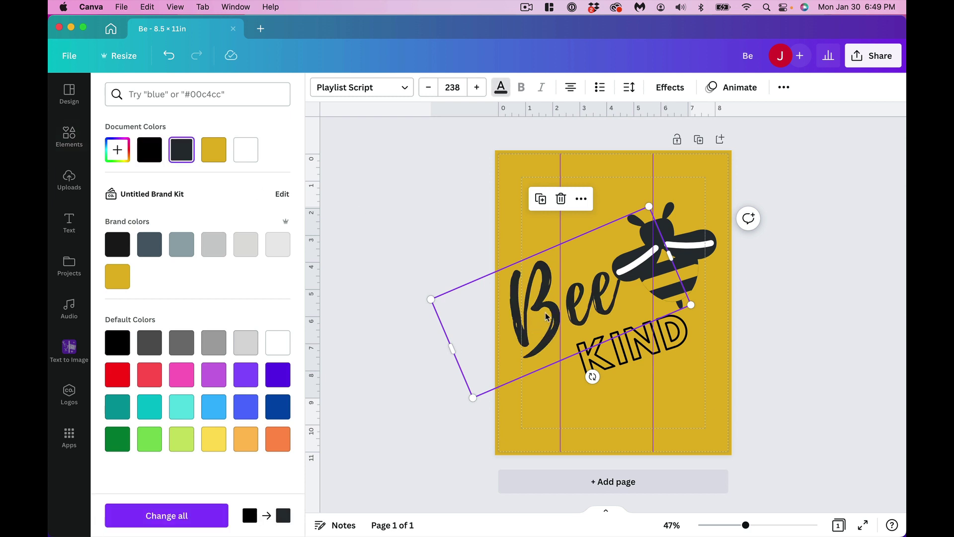
click(673, 234)
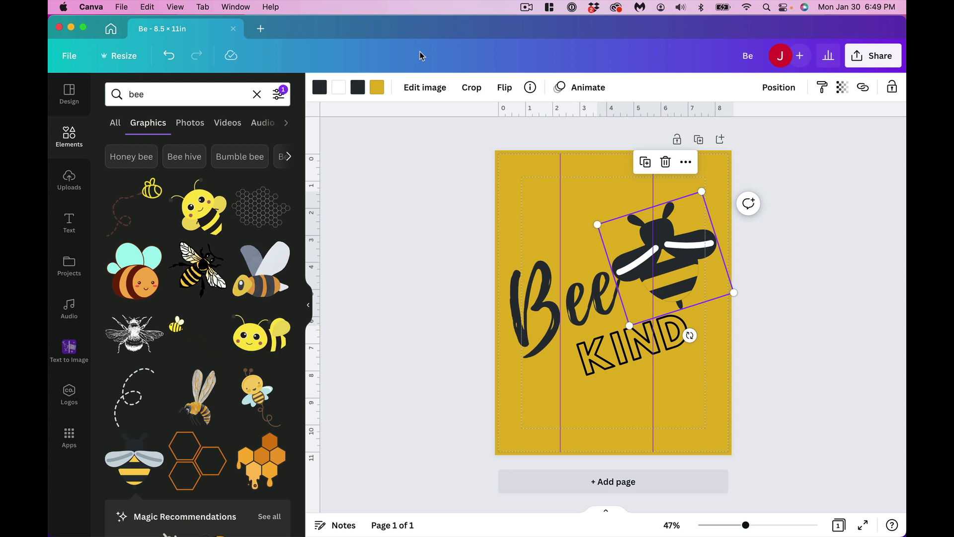
click(357, 88)
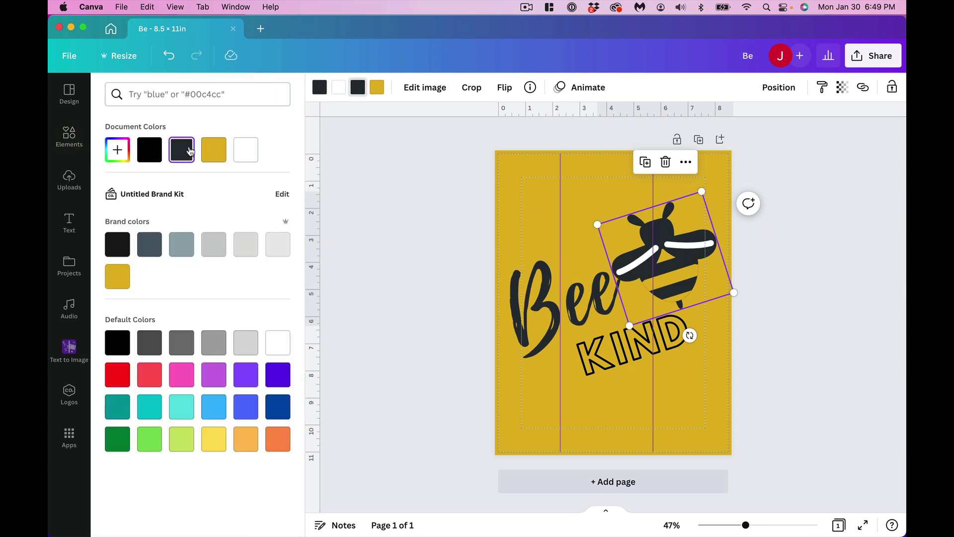
click(320, 92)
click(338, 87)
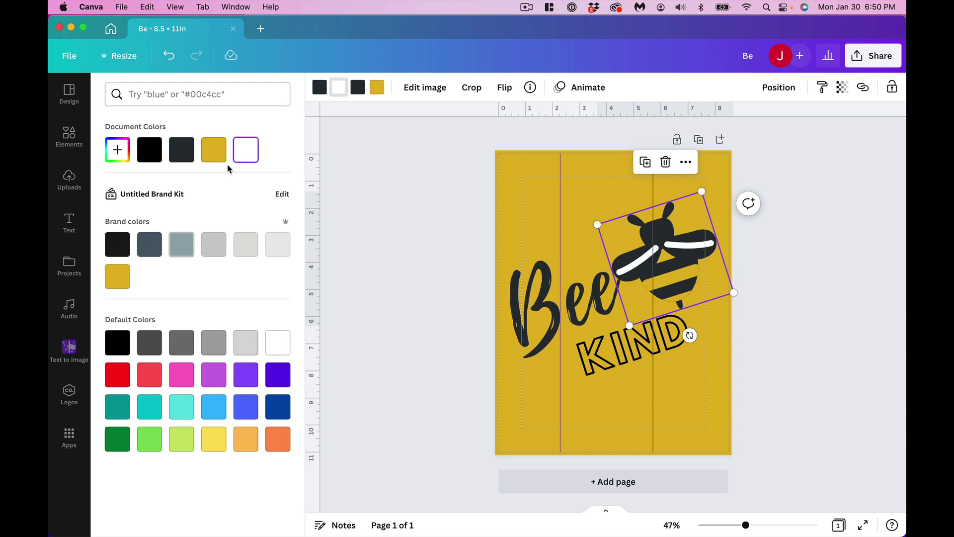
Make the 'KIND' text dark charcoal
click(578, 353)
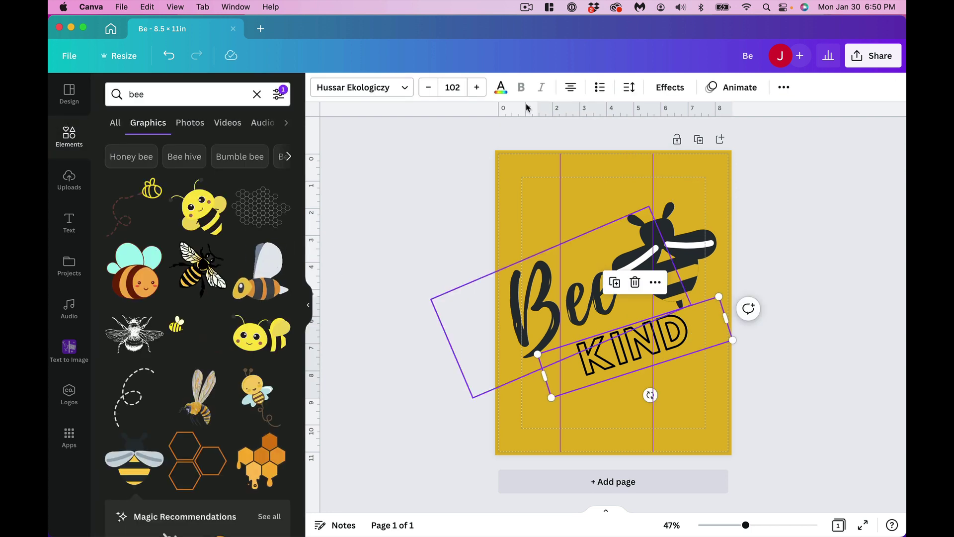
click(500, 87)
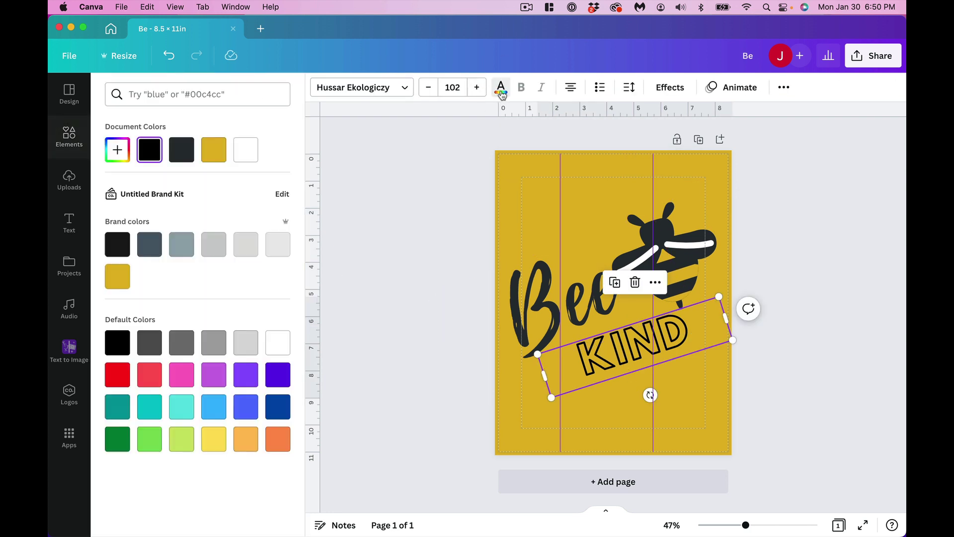
click(183, 158)
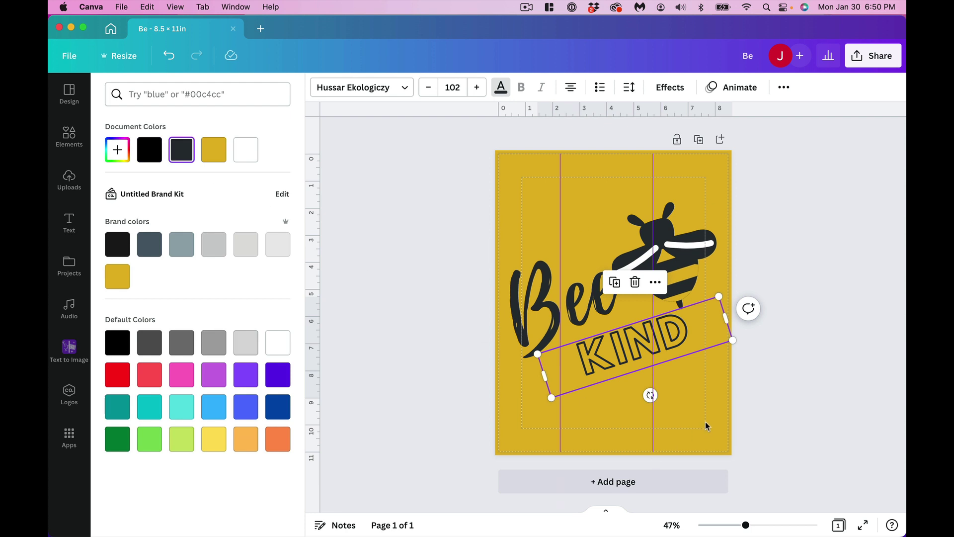
click(717, 401)
click(790, 380)
Nudge the bee slightly right and recolour its white stripes to the background yellow
click(677, 238)
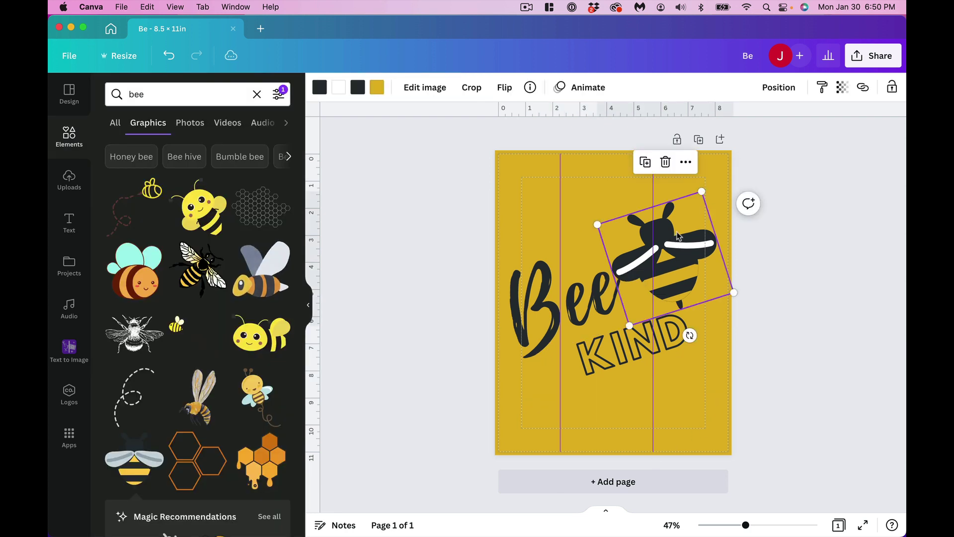
drag(676, 238, 678, 238)
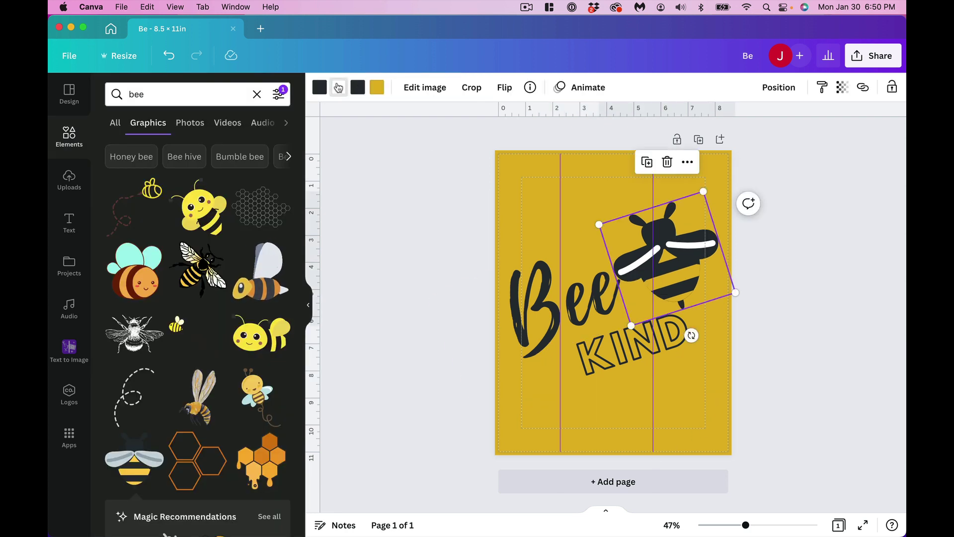
click(338, 88)
click(187, 147)
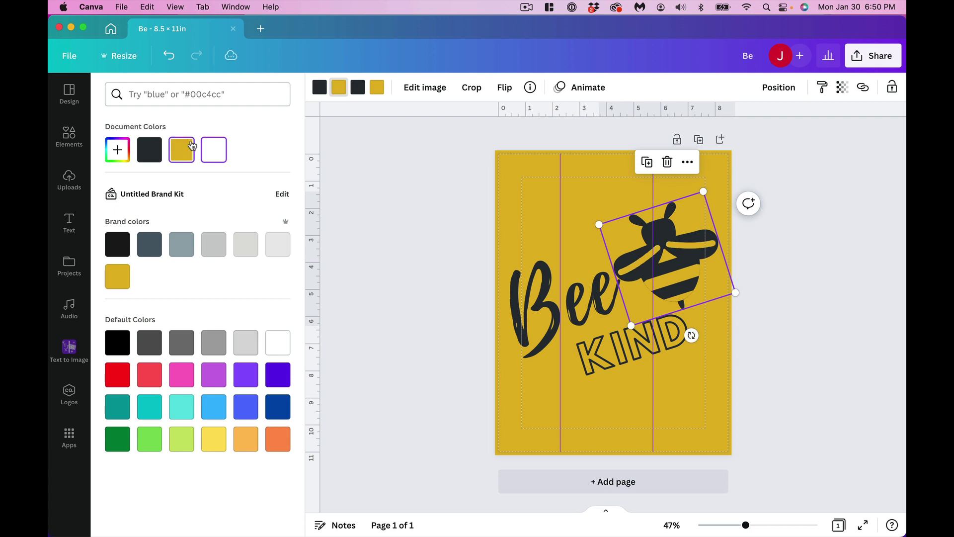
click(828, 321)
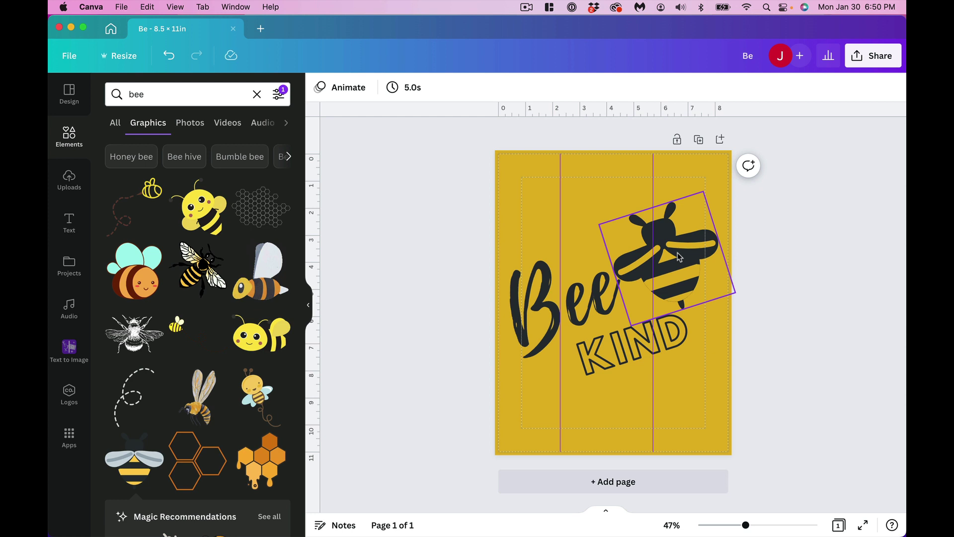
Turn off Show margins in the View settings
click(68, 62)
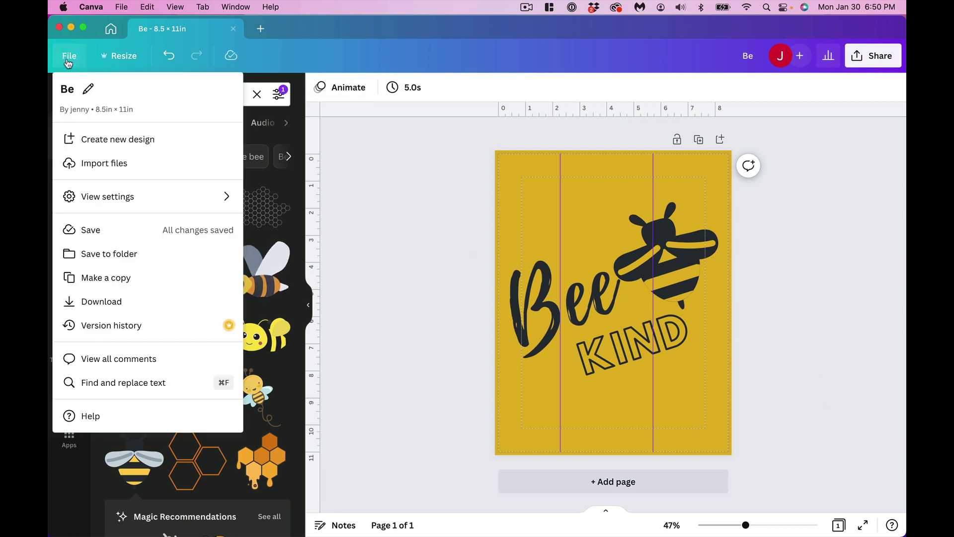
mouse_move(136, 193)
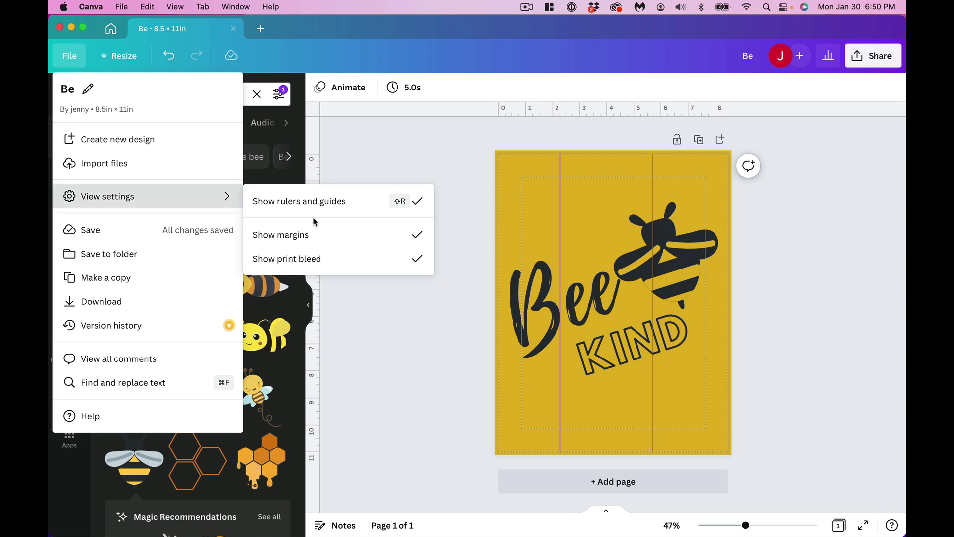
click(321, 243)
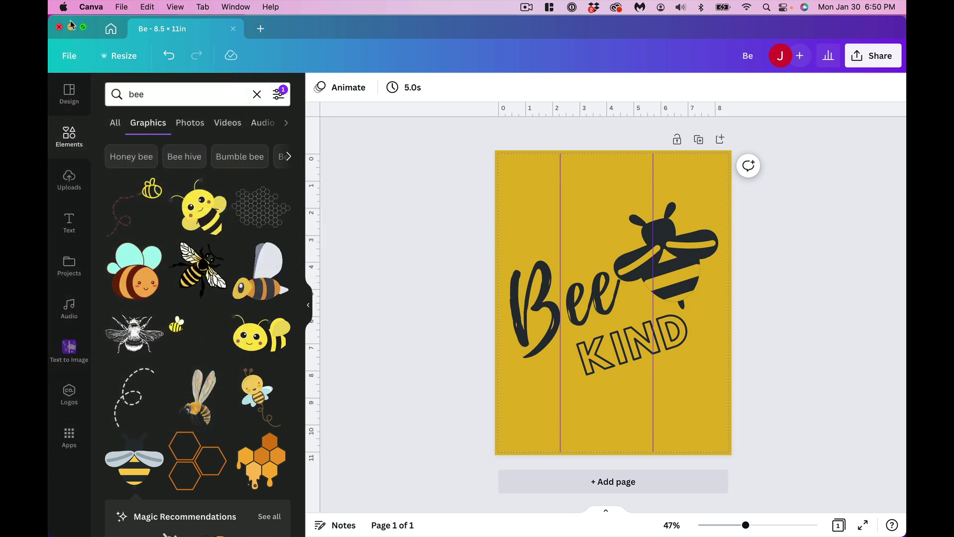
Turn off Show print bleed in the View settings
click(69, 55)
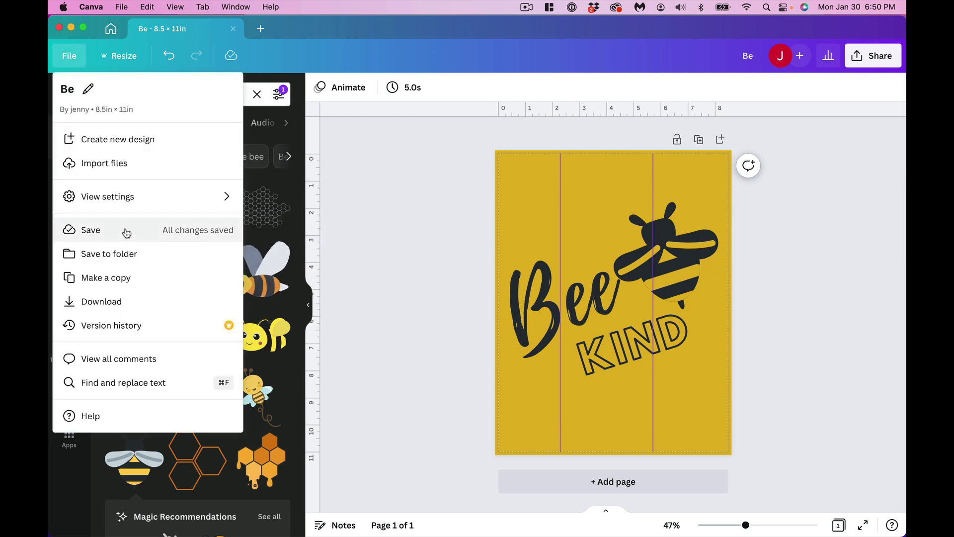
mouse_move(142, 196)
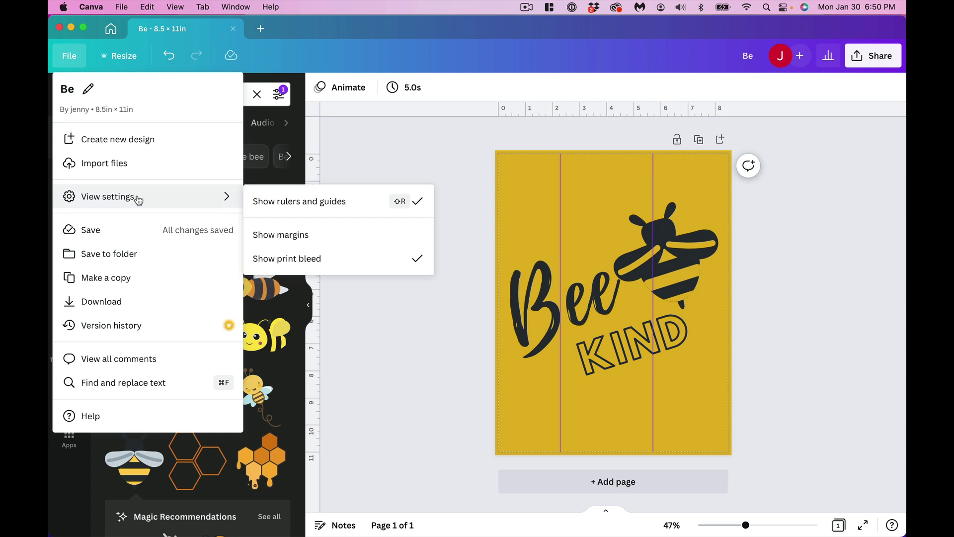
click(314, 257)
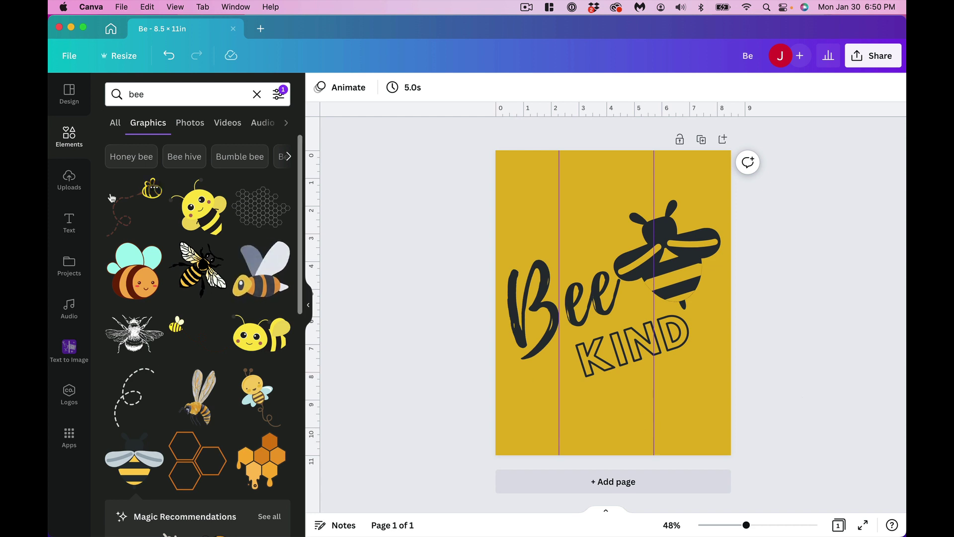
Search Elements for 'old paper' and add the crumpled paper photo
click(69, 149)
click(175, 92)
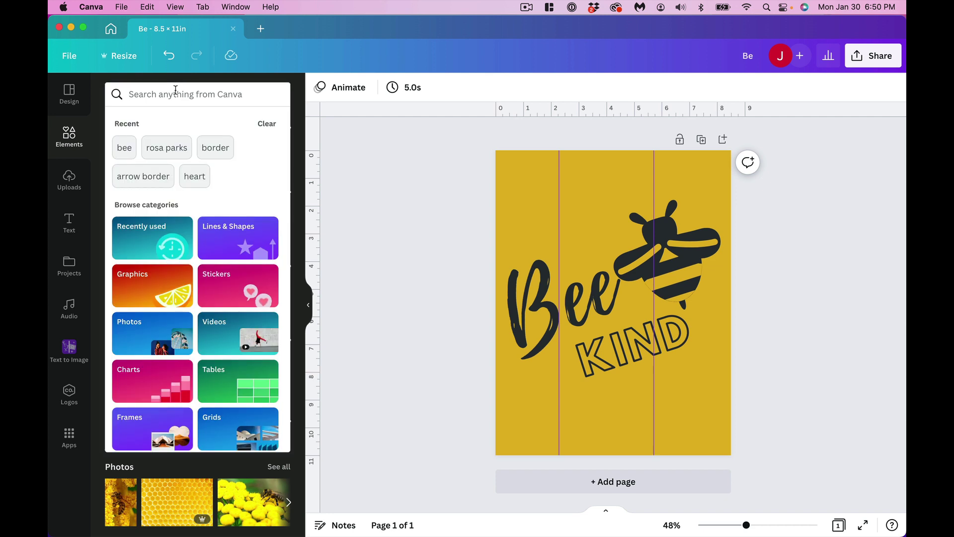
text(old paper)
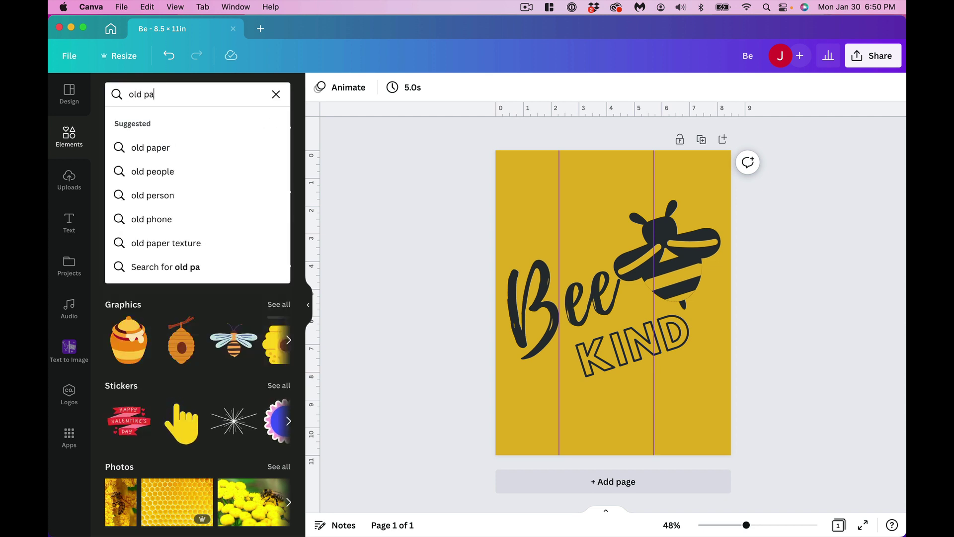
key(Return)
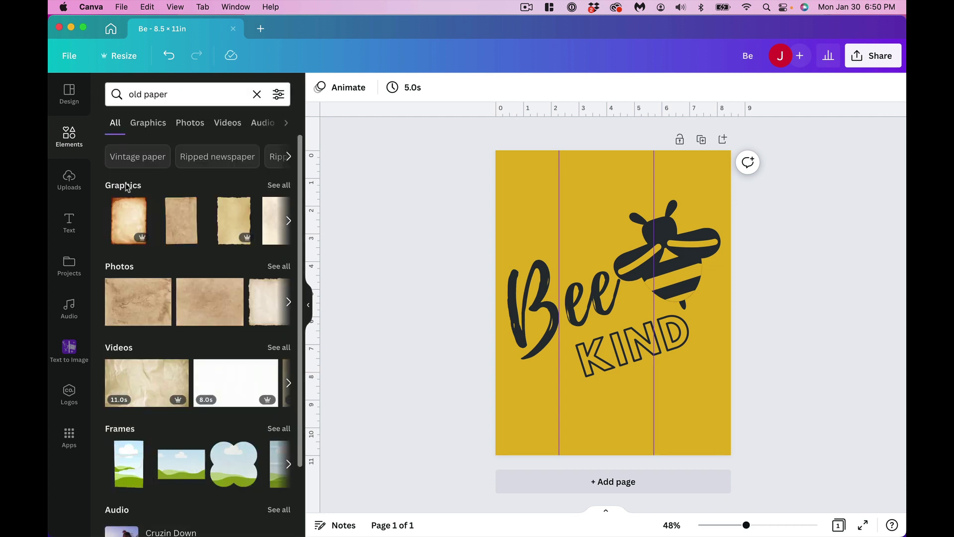
click(274, 267)
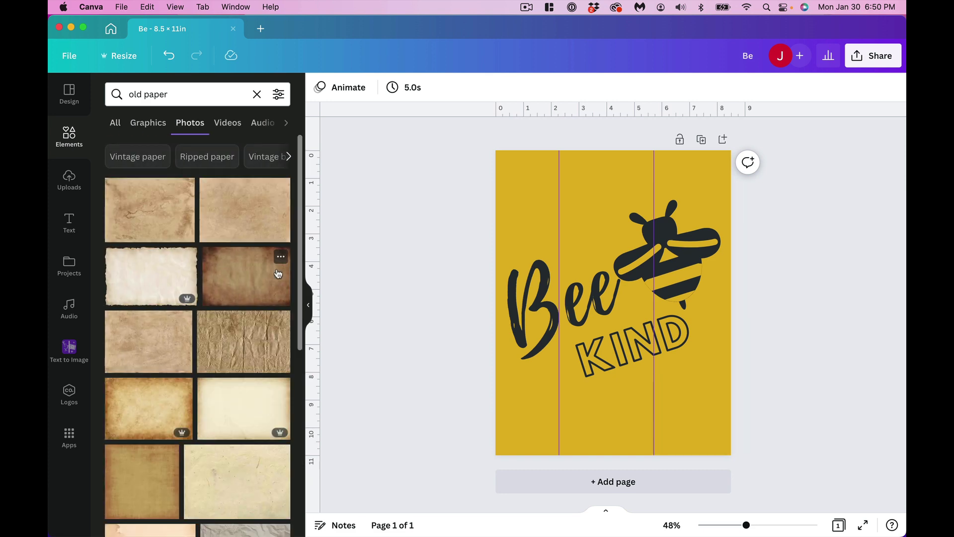
click(276, 331)
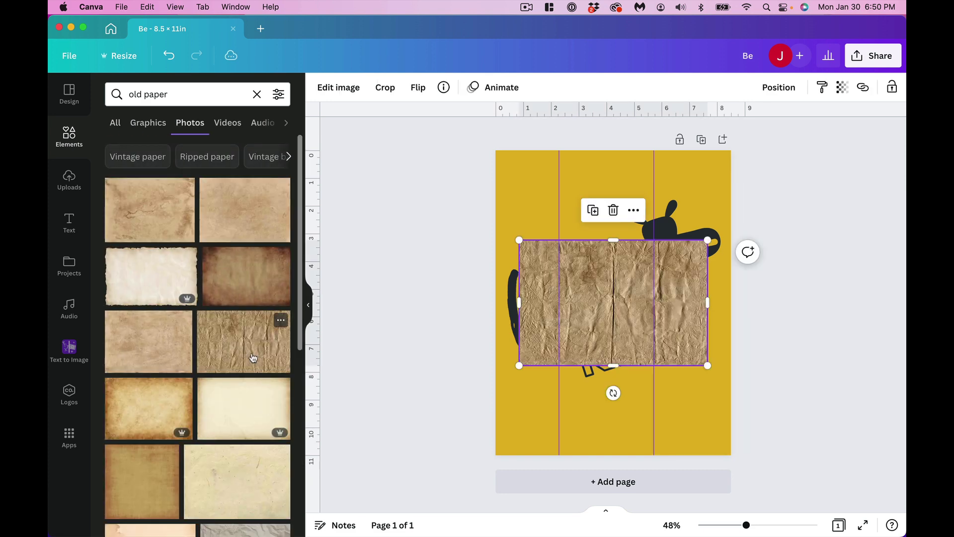
Rotate the paper photo upright and enlarge it to cover the whole page
drag(580, 336, 556, 246)
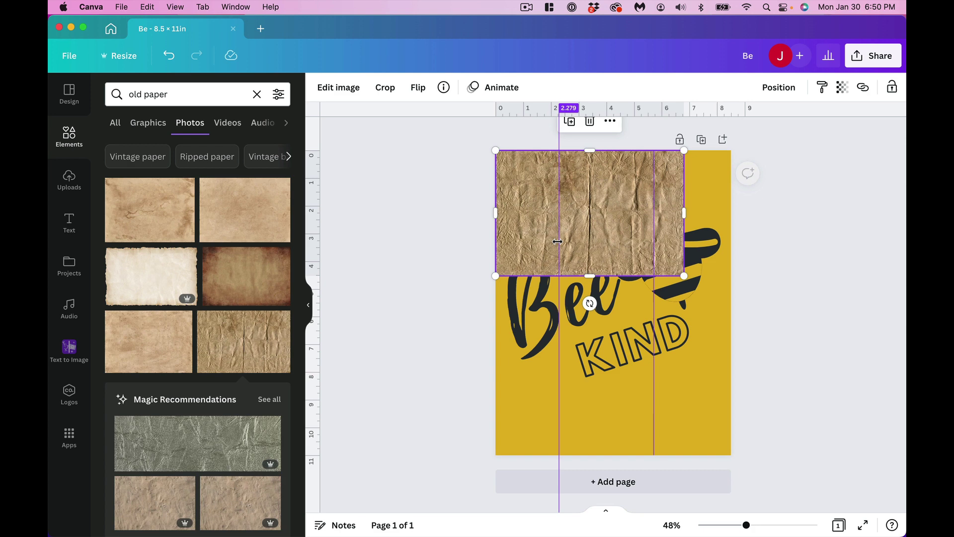
drag(590, 302, 685, 209)
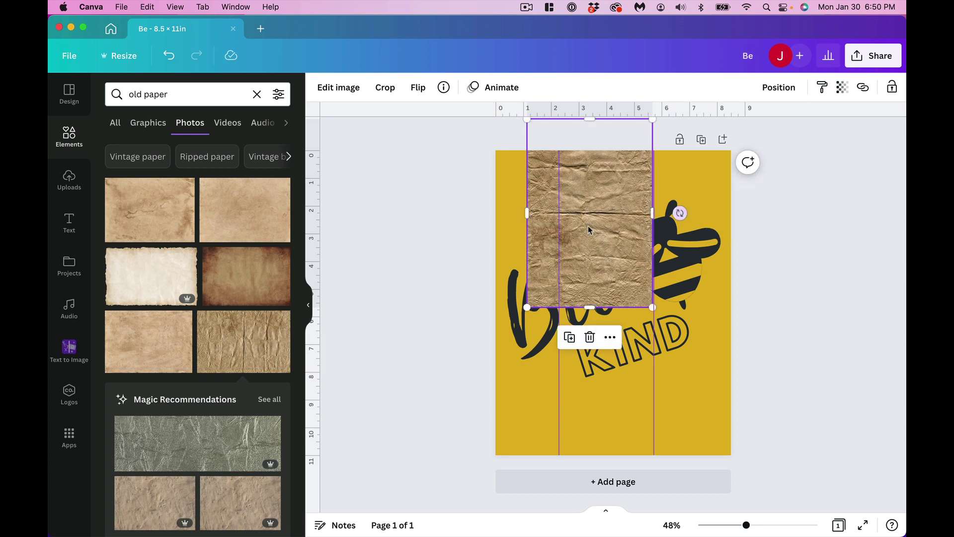
drag(607, 214, 629, 243)
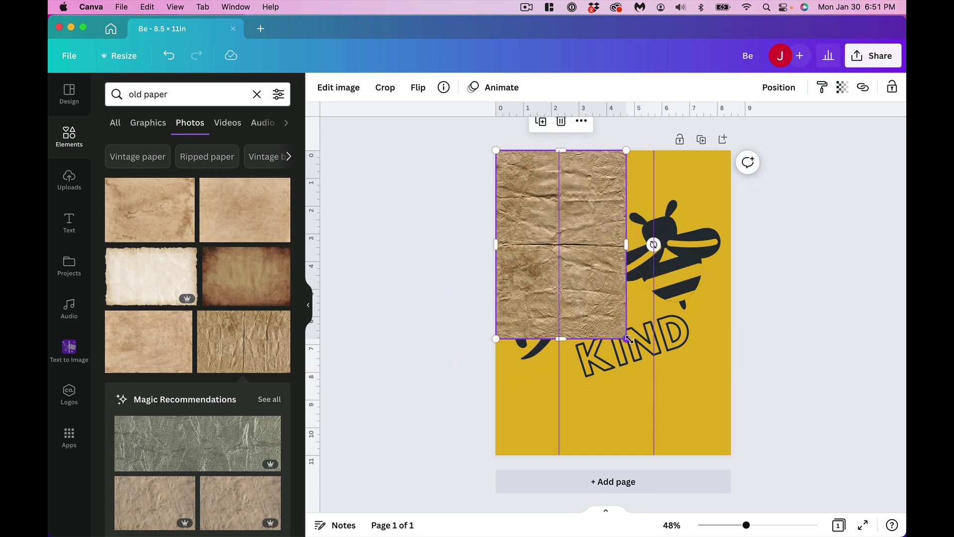
drag(627, 339, 809, 507)
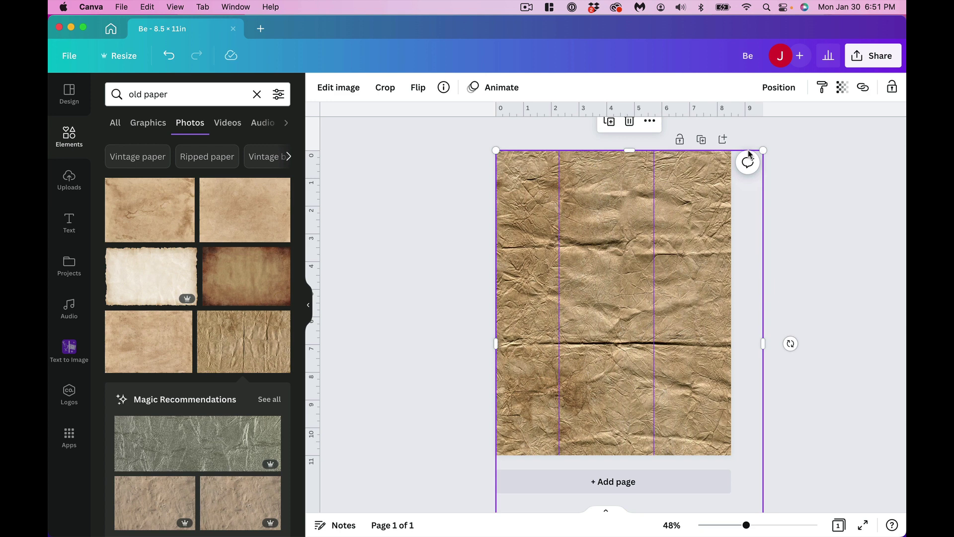
Lower the paper photo's transparency to 24 and lock it in place
click(840, 89)
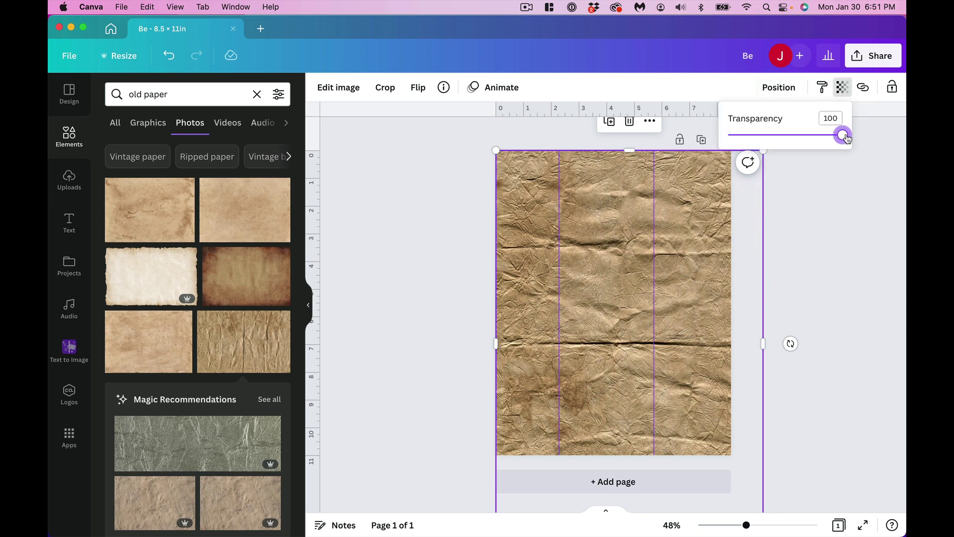
drag(845, 137, 756, 138)
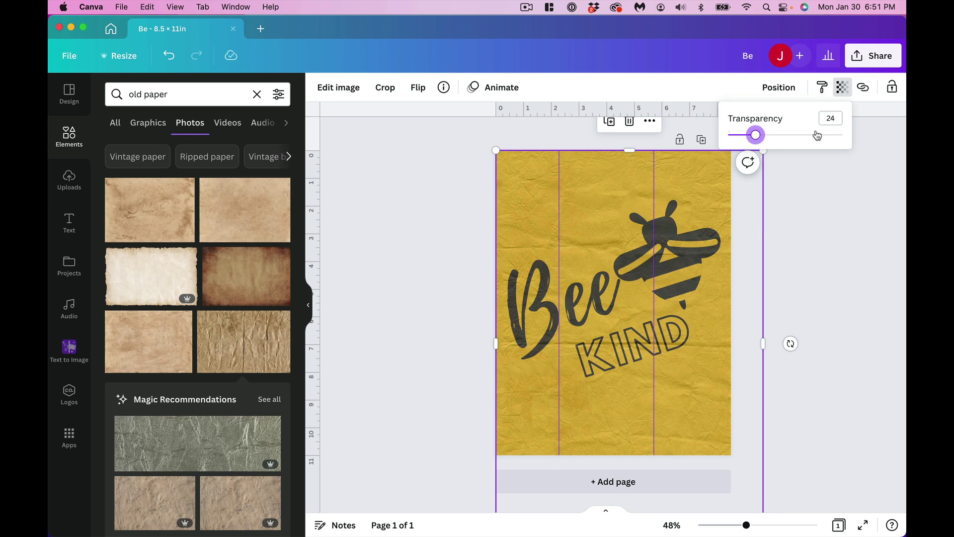
click(892, 88)
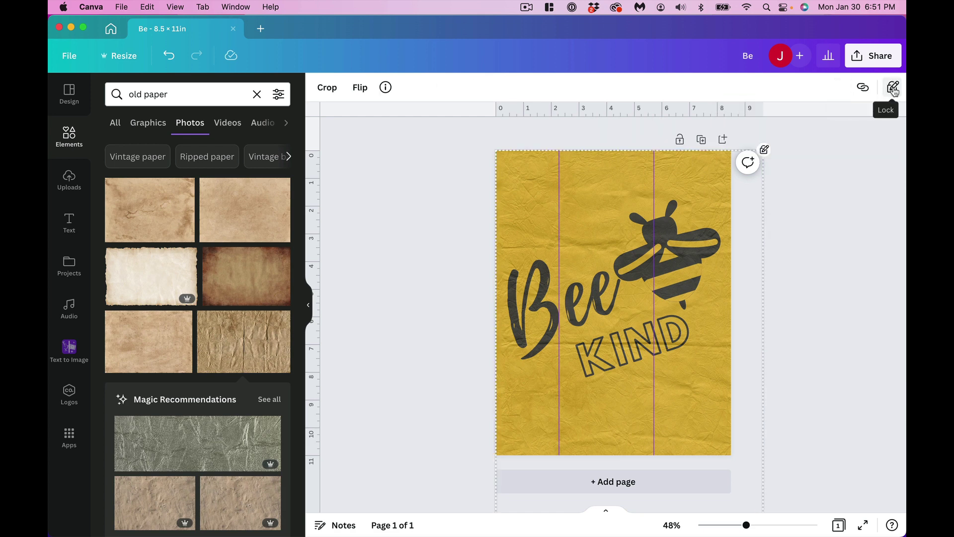
click(869, 323)
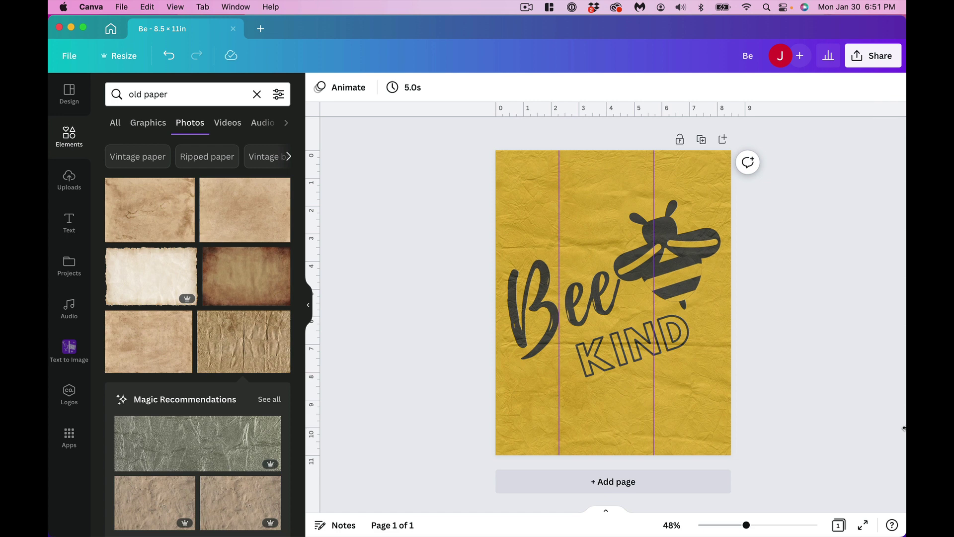
Rename the design to 'Be Kind'
click(752, 51)
text(Kind)
click(821, 178)
Set the download file type to PDF Print
click(881, 58)
click(688, 342)
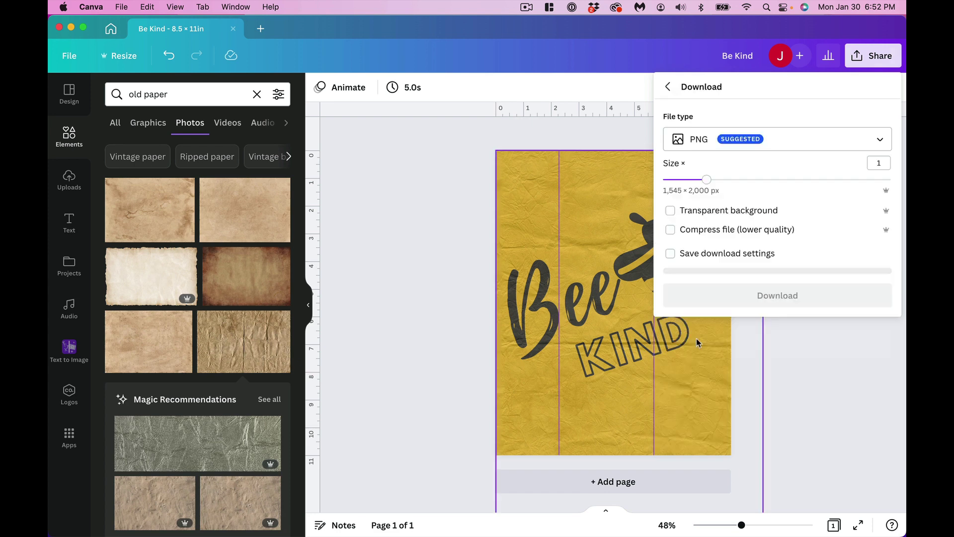
click(684, 148)
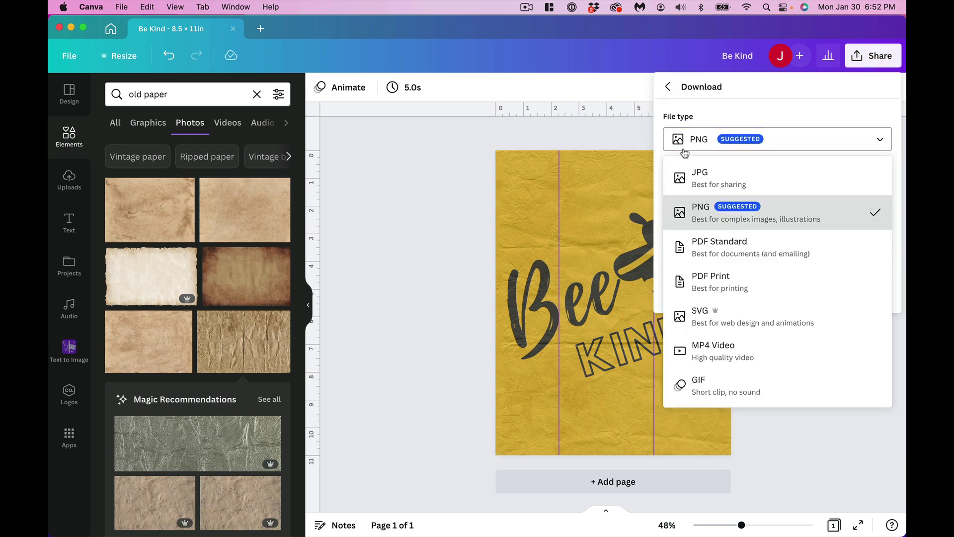
click(712, 280)
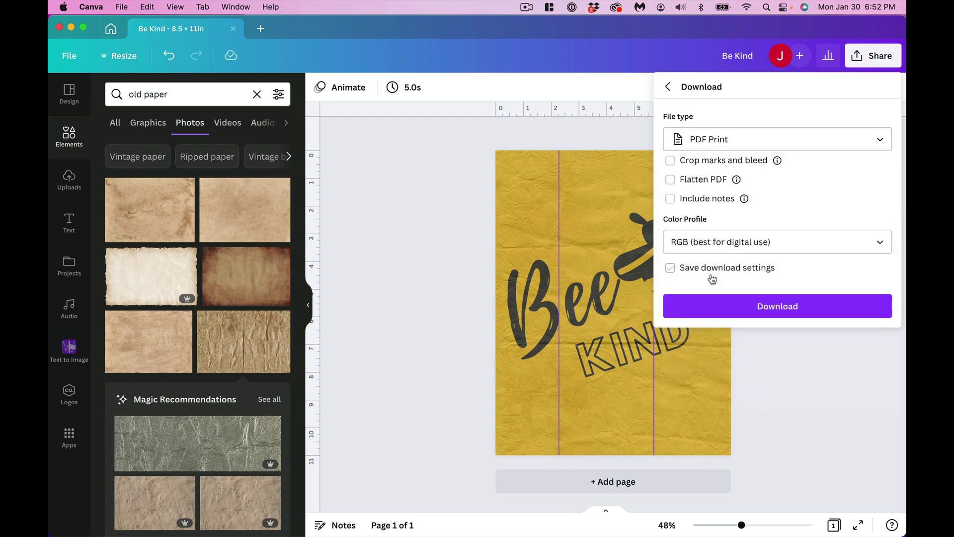
click(809, 311)
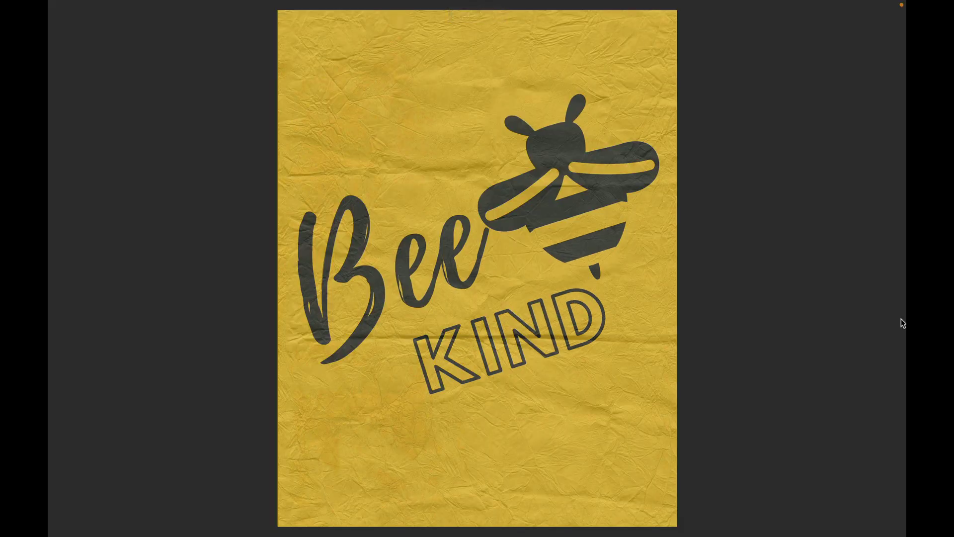